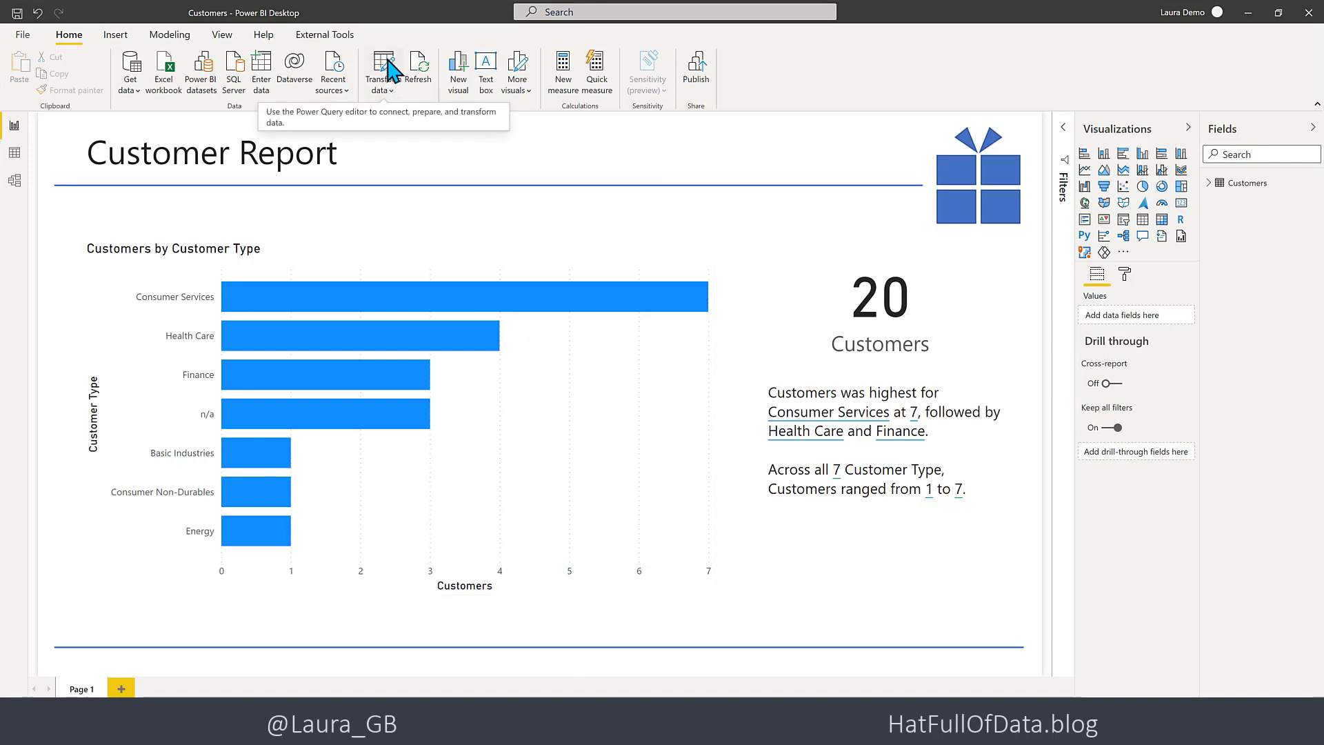
- Open Power Query Editor and view the Customers Source step's SQL Server settings for Database-Dev
{"action": "left_click", "coordinate": [391, 69]}
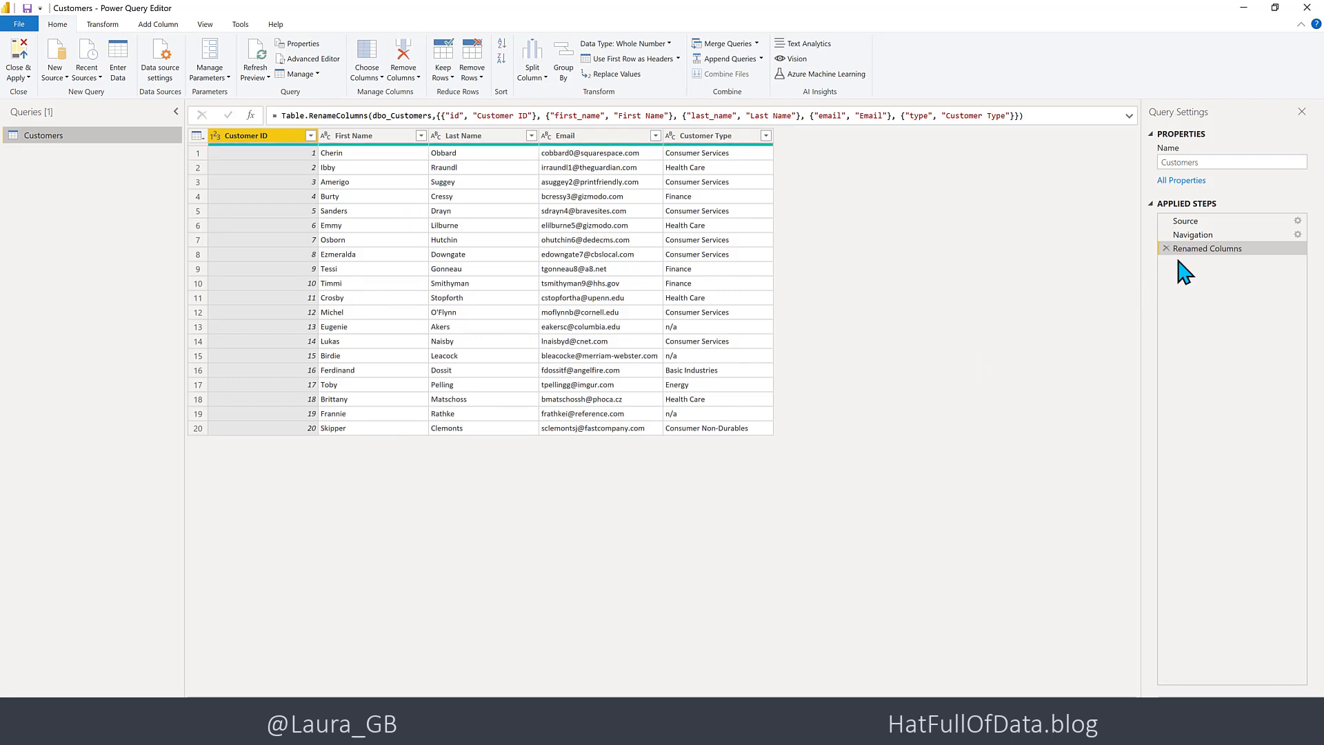
{"action": "left_click", "coordinate": [1187, 221]}
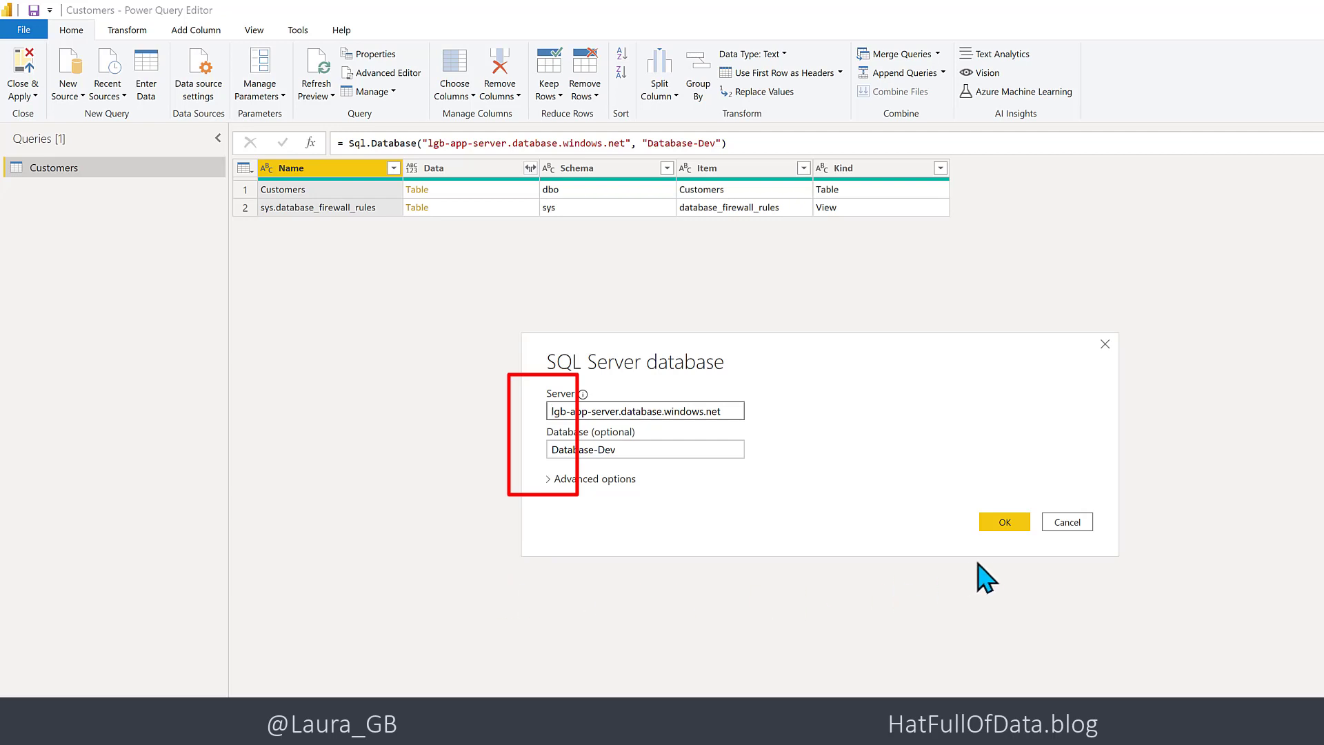
- Dismiss the connection settings and turn on Always allow parameters in the View options
{"action": "left_click", "coordinate": [1067, 526]}
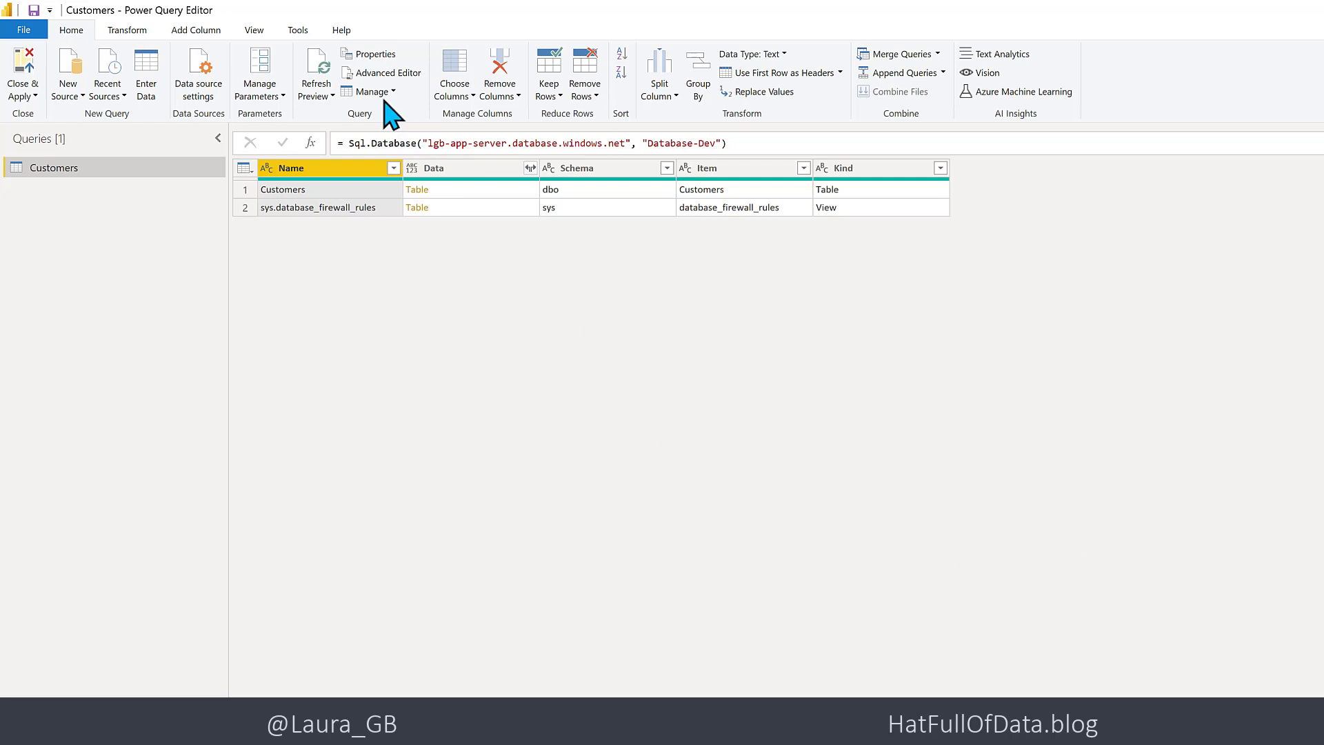
{"action": "left_click", "coordinate": [259, 33]}
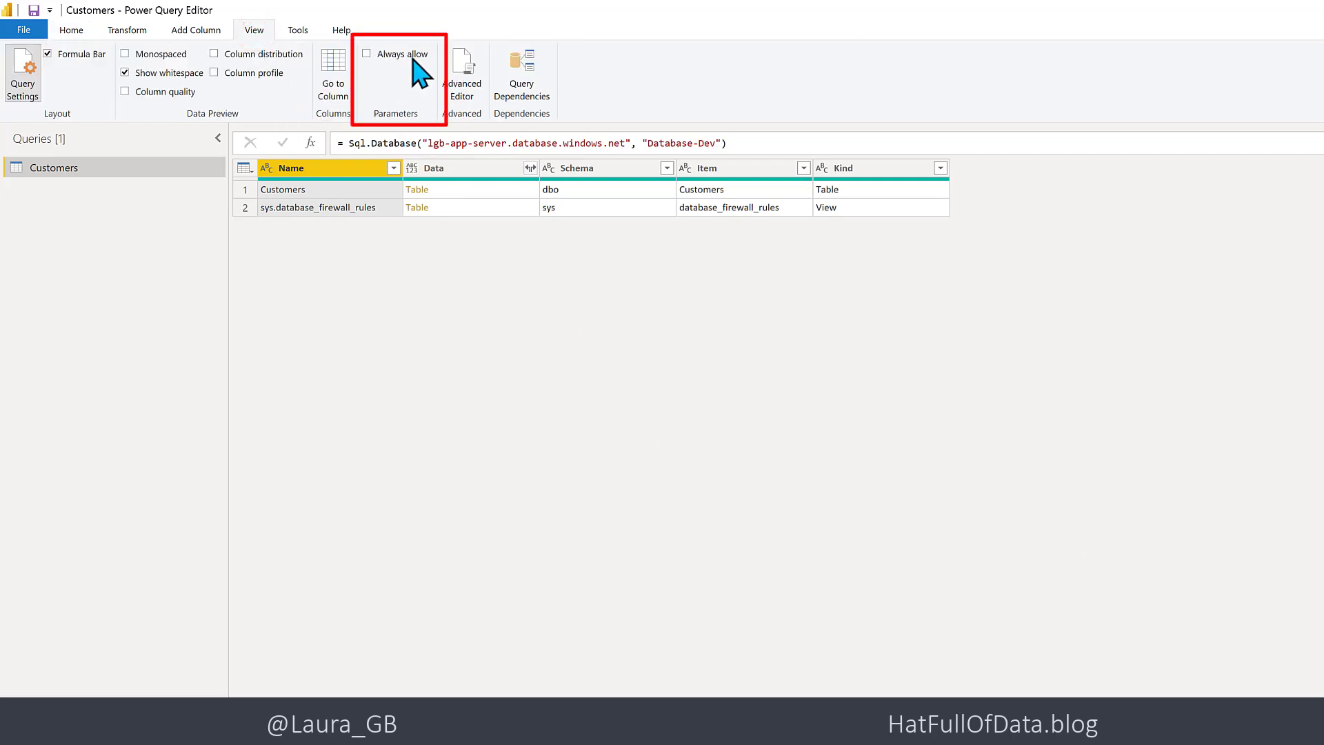
{"action": "left_click", "coordinate": [366, 54]}
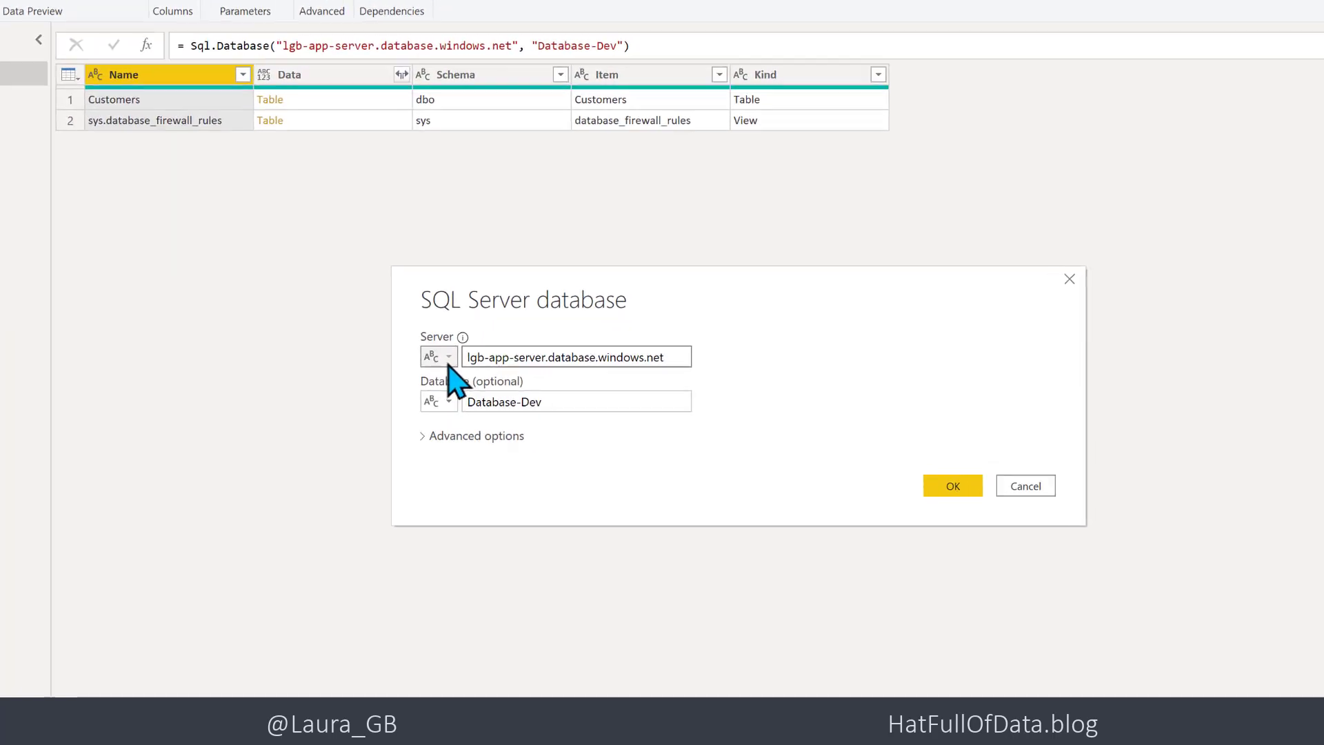
- Create a Text parameter 'Server' holding lgb-app-server.database.windows.net for the server field
{"action": "left_click", "coordinate": [439, 352]}
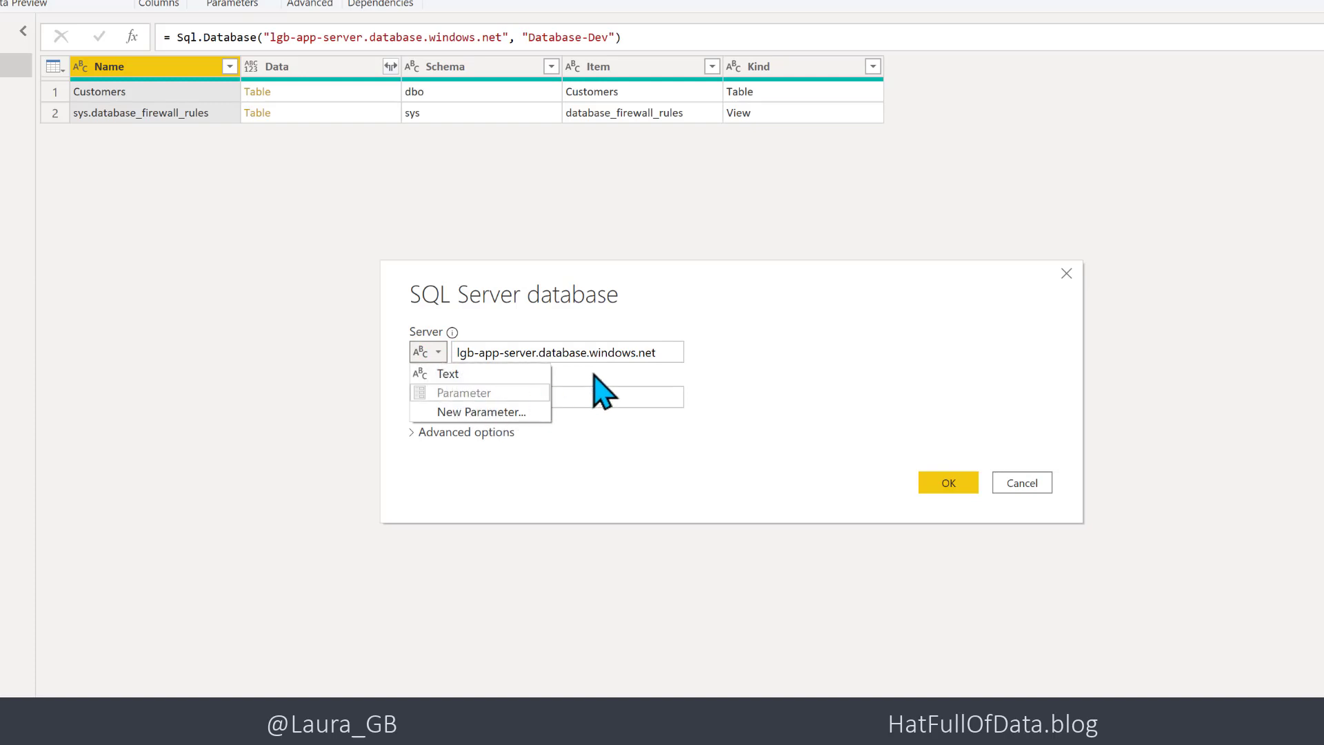
{"action": "left_click", "coordinate": [662, 352]}
{"action": "left_click_drag", "start_coordinate": [662, 352], "coordinate": [458, 353]}
{"action": "key", "text": "ctrl+c"}
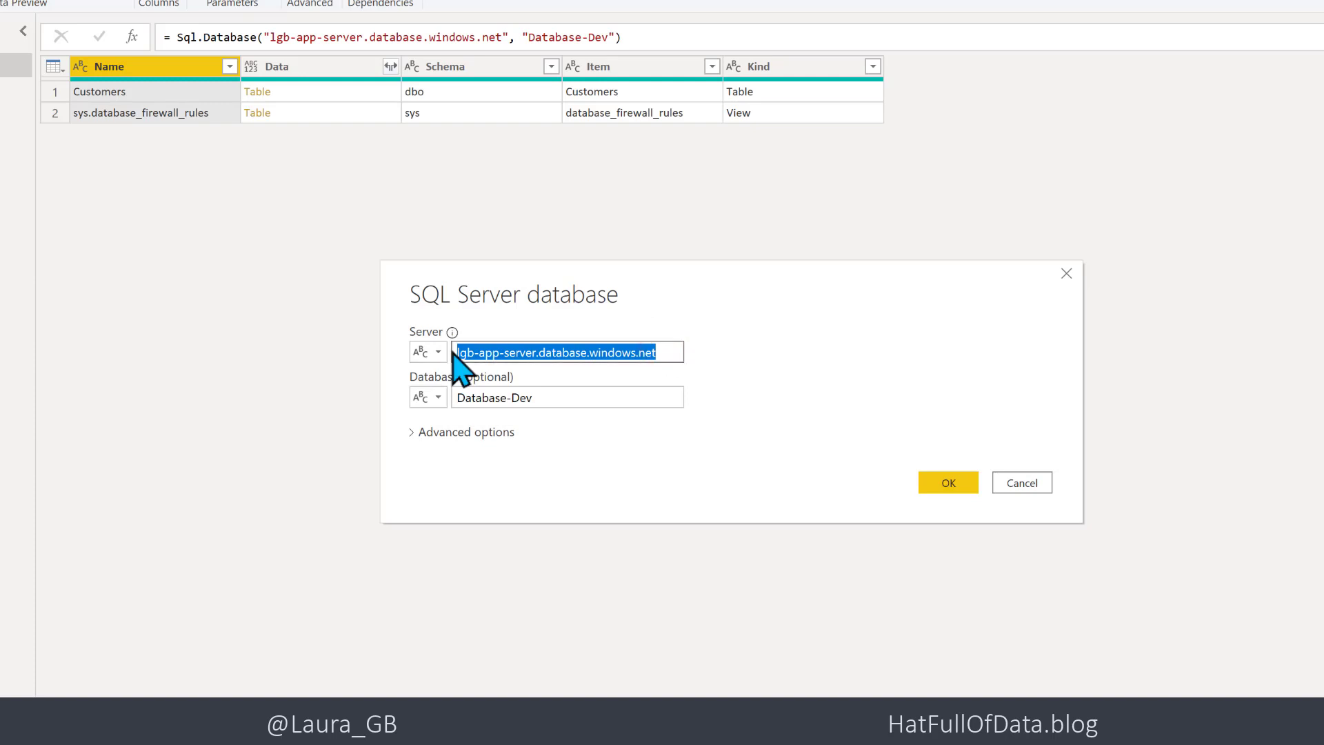
{"action": "left_click", "coordinate": [440, 351]}
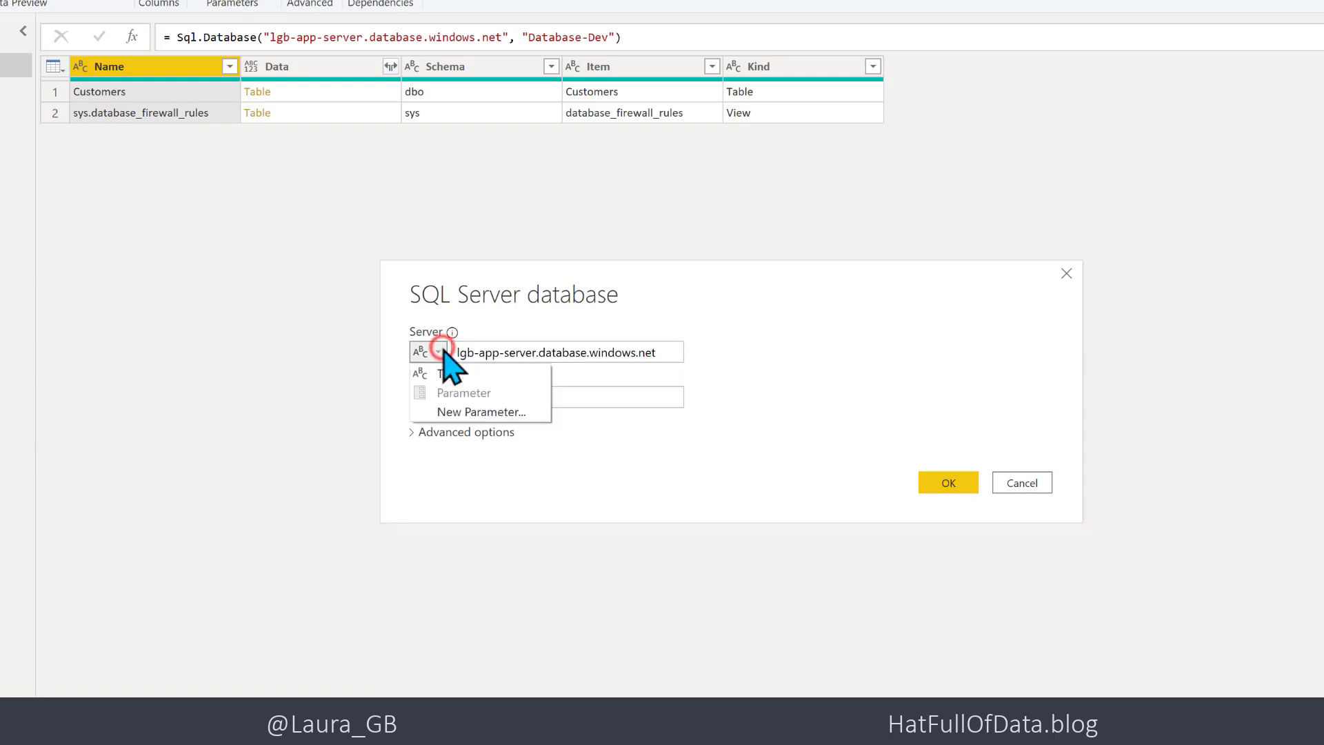
{"action": "left_click", "coordinate": [468, 412]}
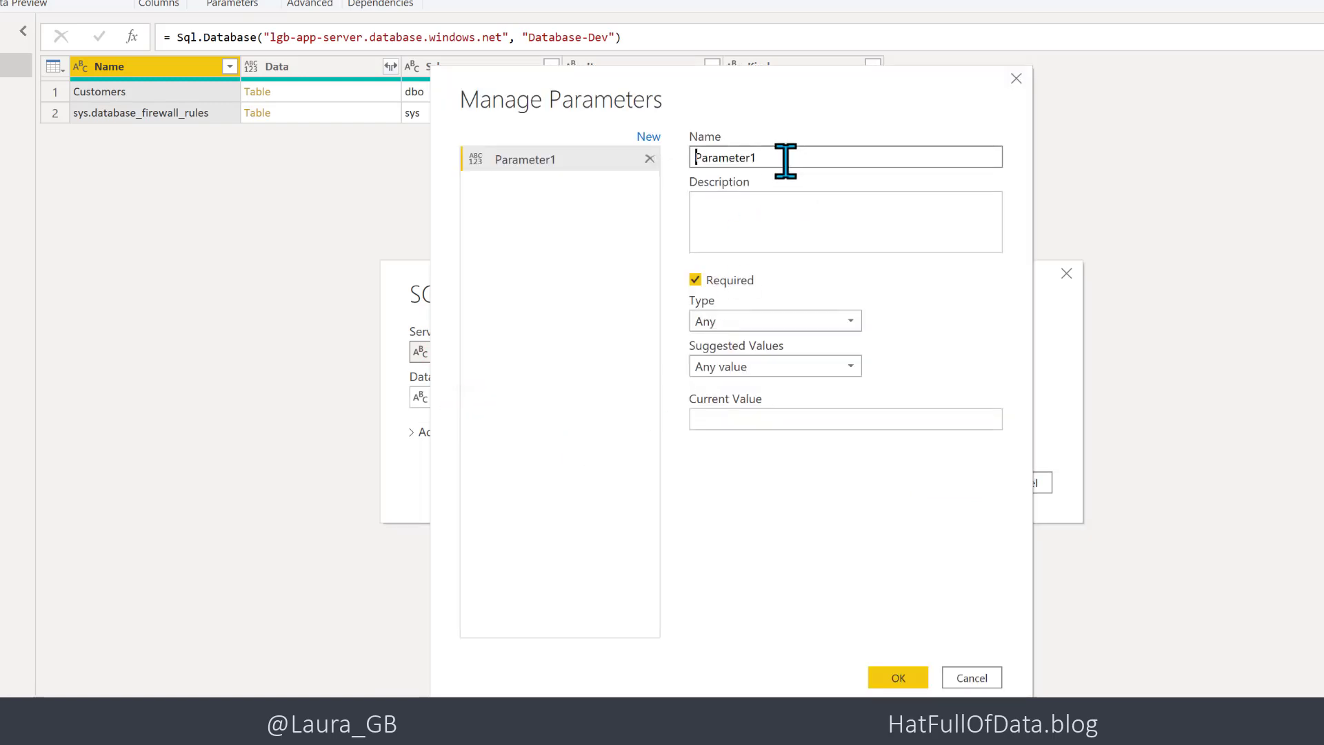
{"action": "left_click_drag", "start_coordinate": [786, 160], "coordinate": [691, 162]}
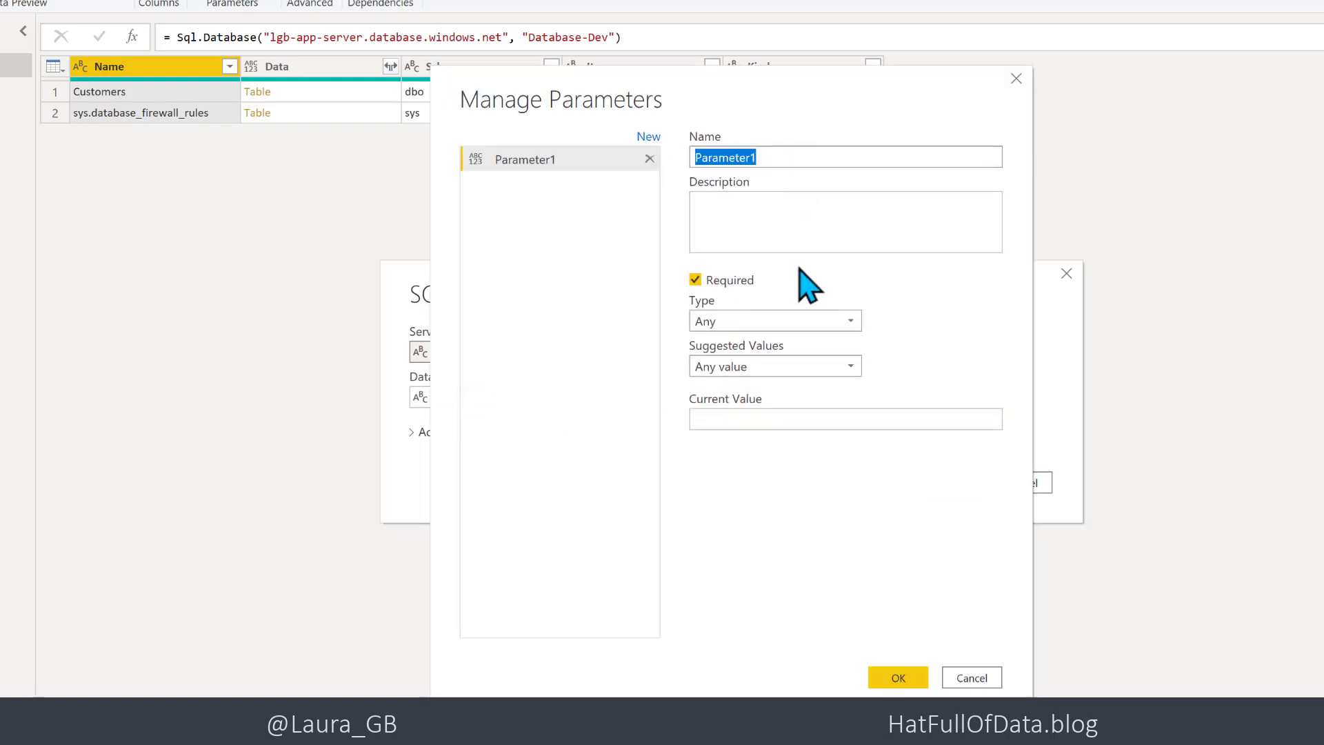
{"action": "type", "text": "Server"}
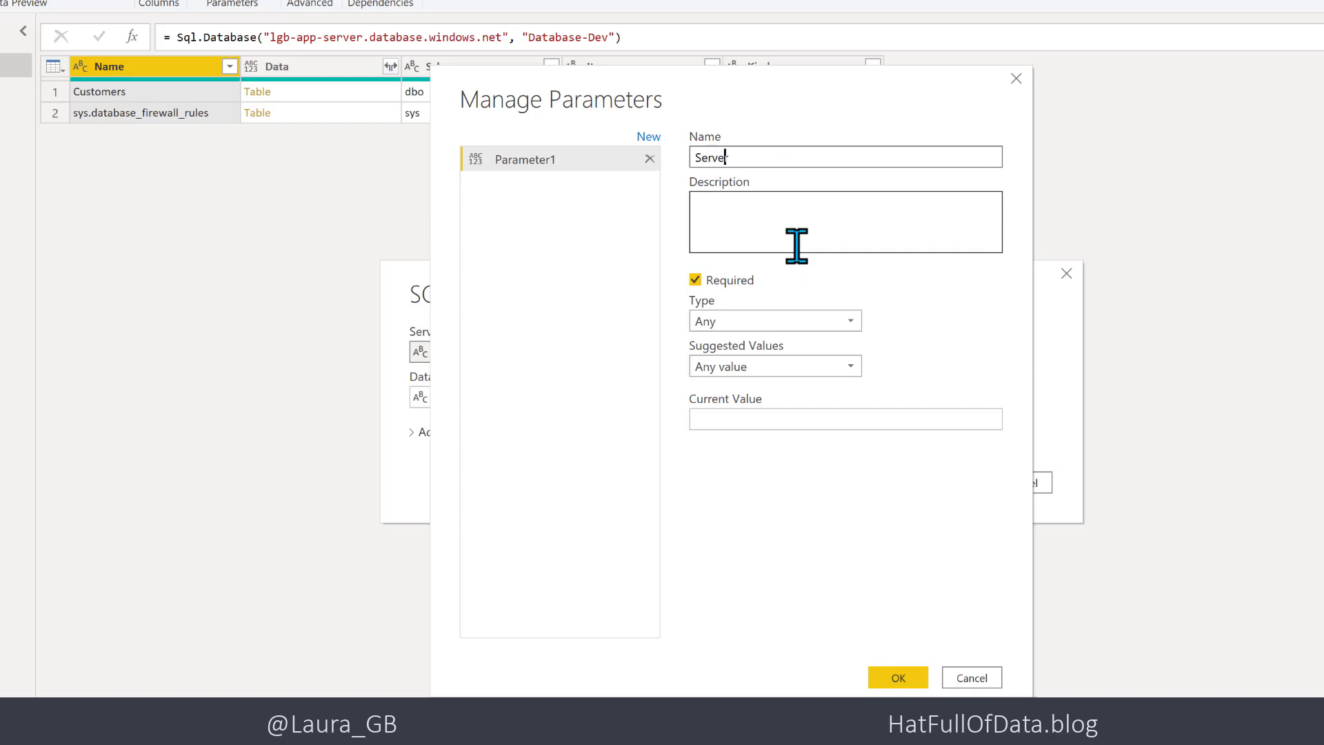
{"action": "left_click", "coordinate": [787, 321]}
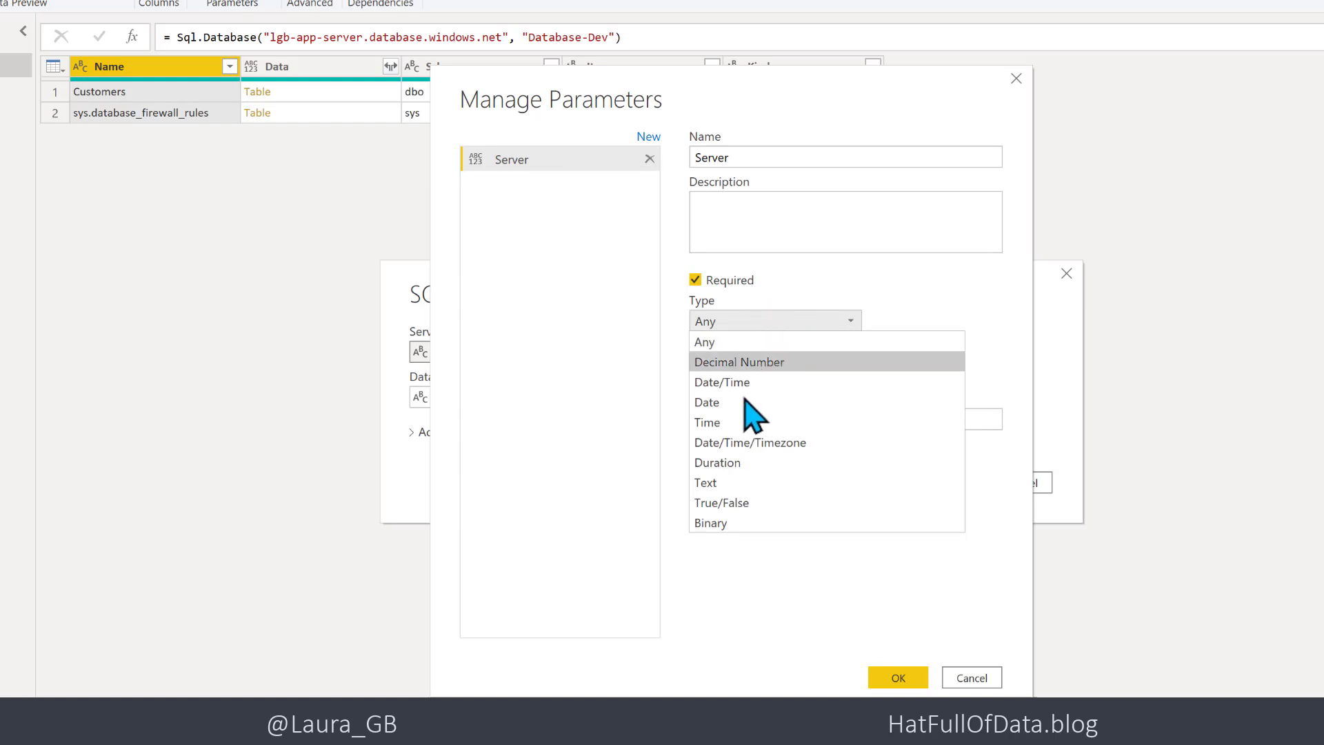
{"action": "left_click", "coordinate": [721, 482]}
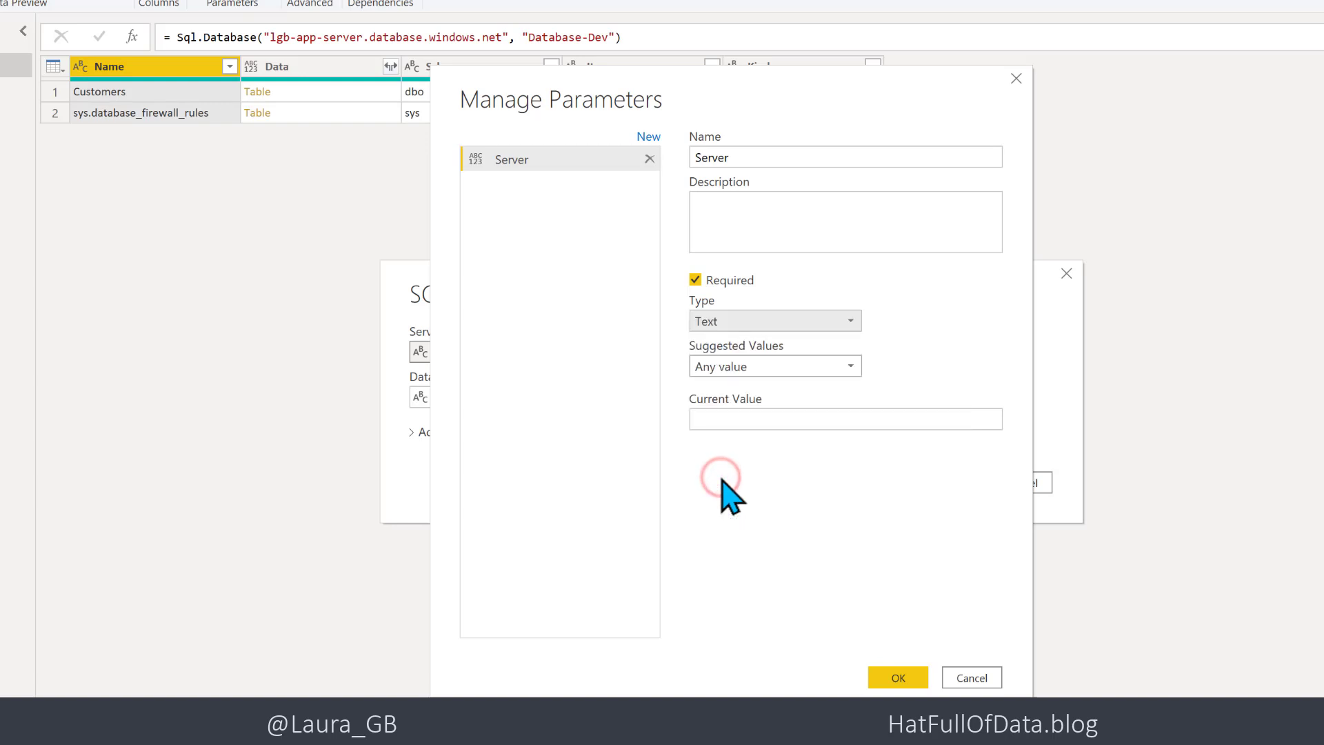
{"action": "left_click", "coordinate": [716, 419]}
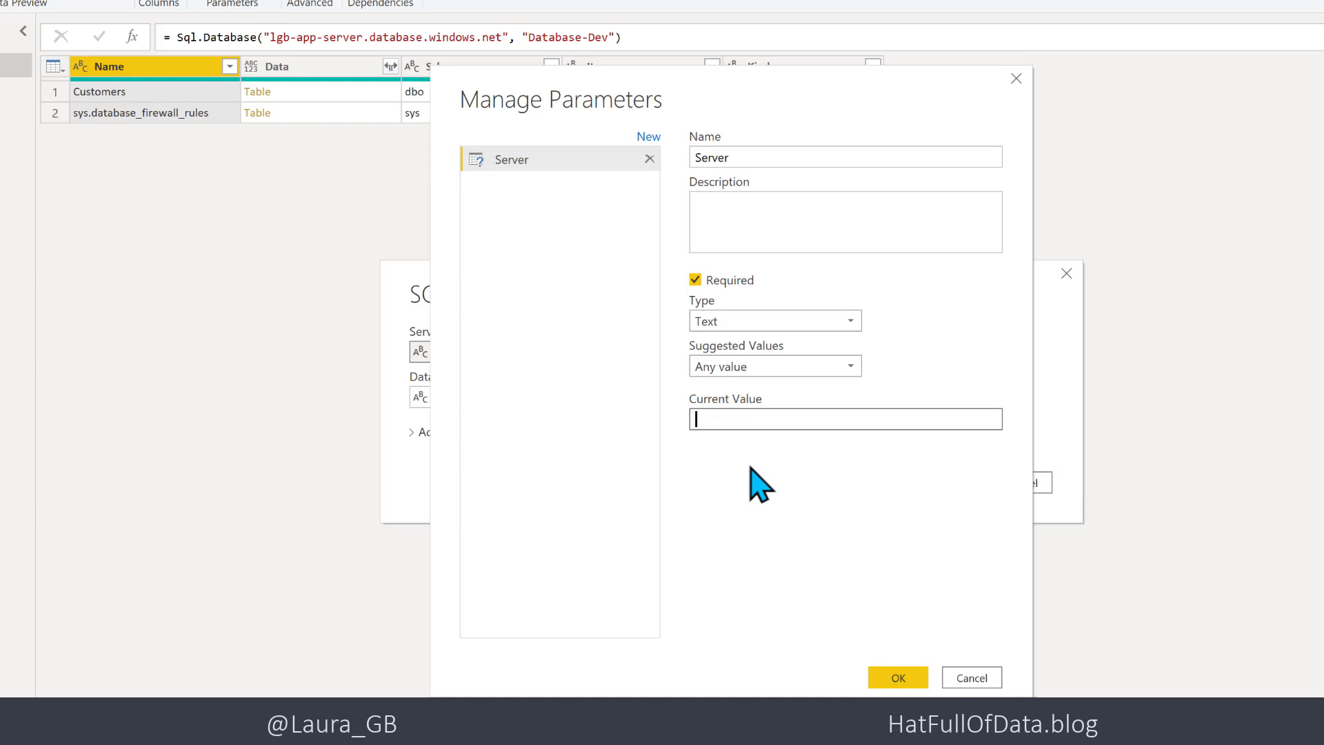
{"action": "key", "text": "ctrl+v"}
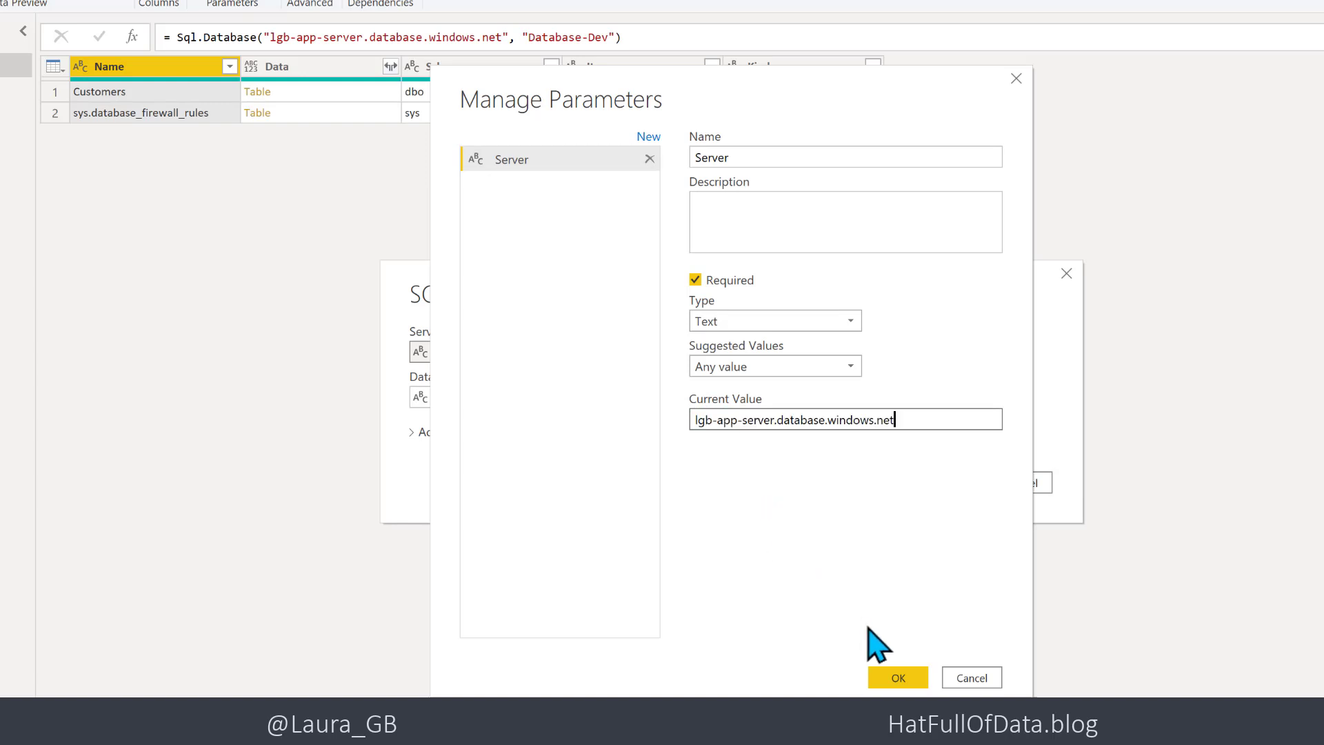
{"action": "left_click", "coordinate": [907, 678]}
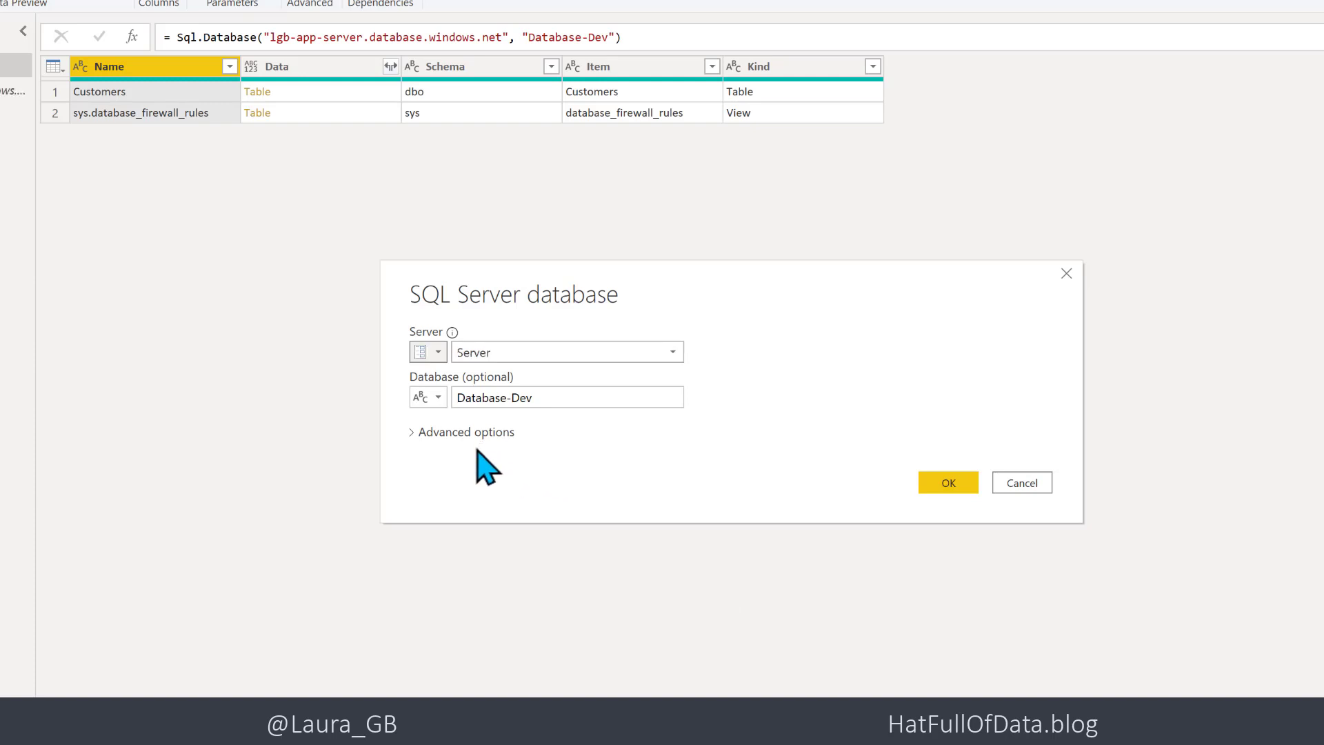
- Create a Text parameter 'Database' holding Database-Dev and use it for the database field
{"action": "left_click", "coordinate": [439, 394]}
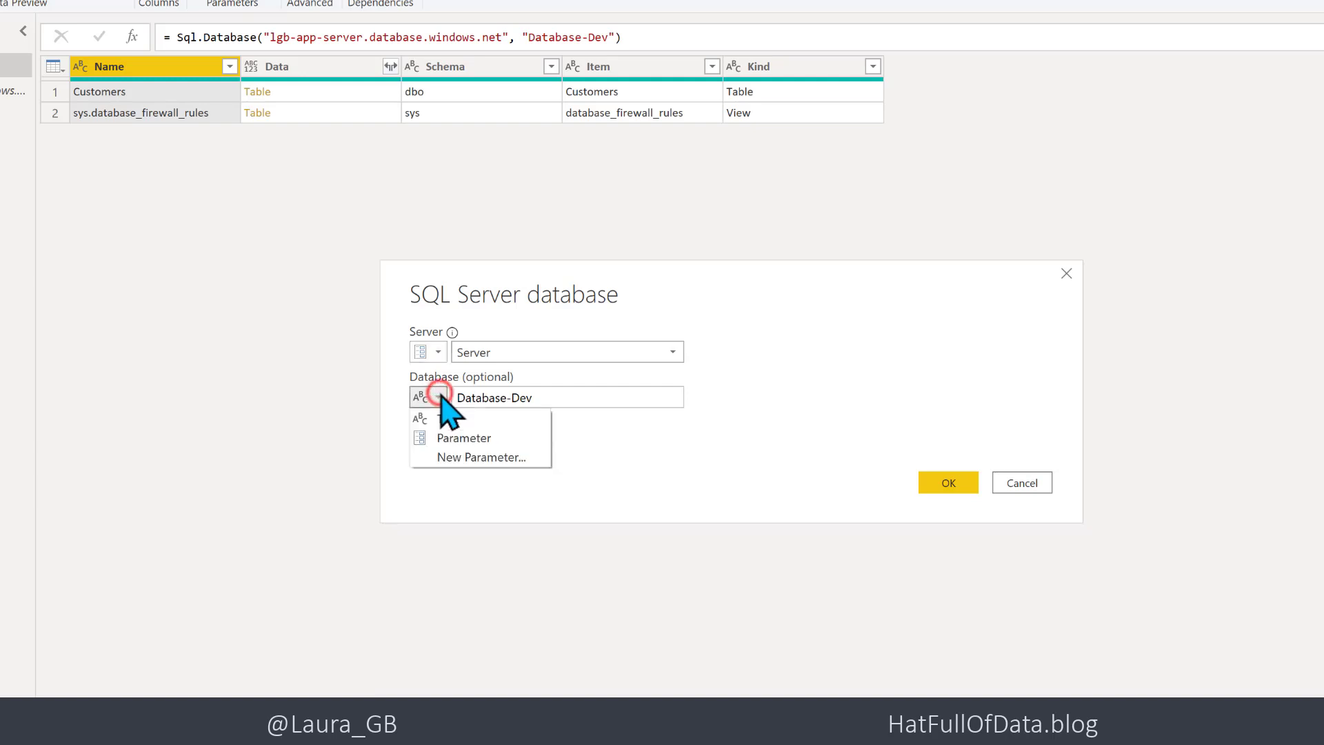
{"action": "left_click", "coordinate": [537, 397]}
{"action": "left_click_drag", "start_coordinate": [550, 399], "coordinate": [450, 396]}
{"action": "key", "text": "ctrl+c"}
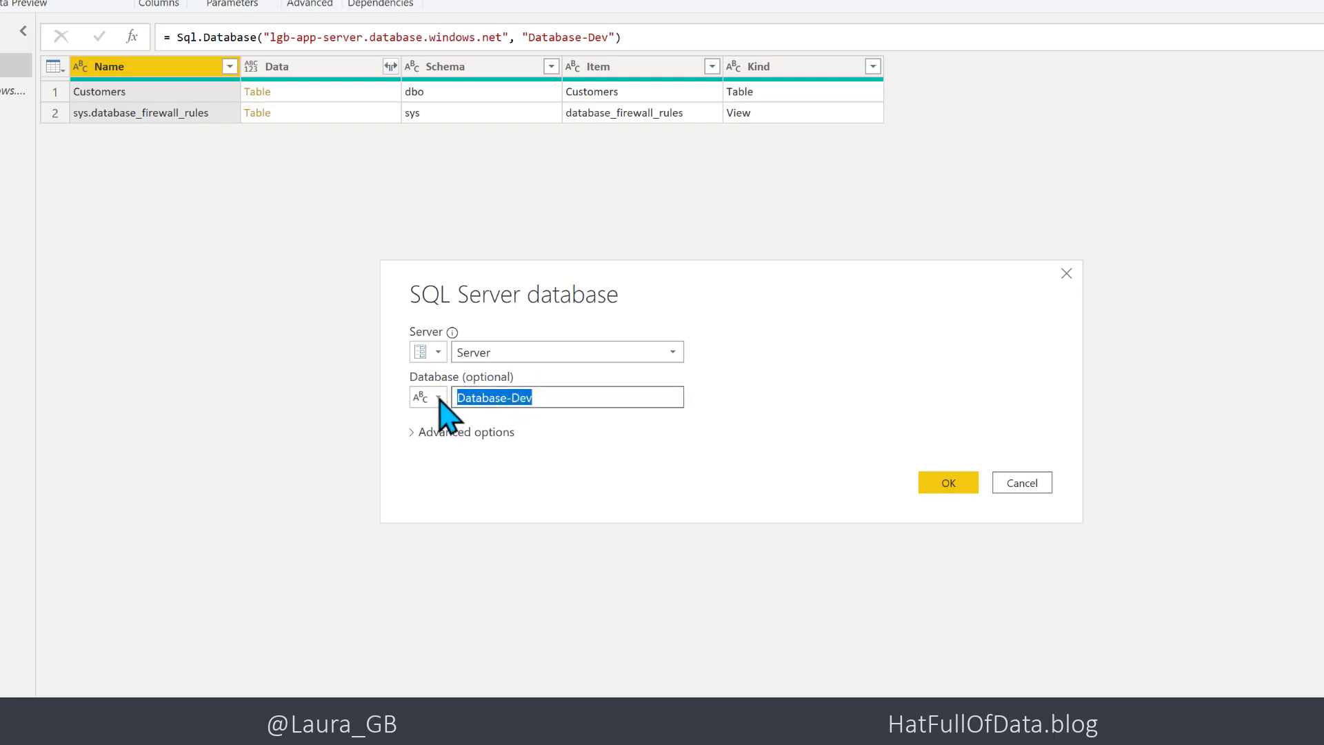
{"action": "left_click", "coordinate": [435, 397]}
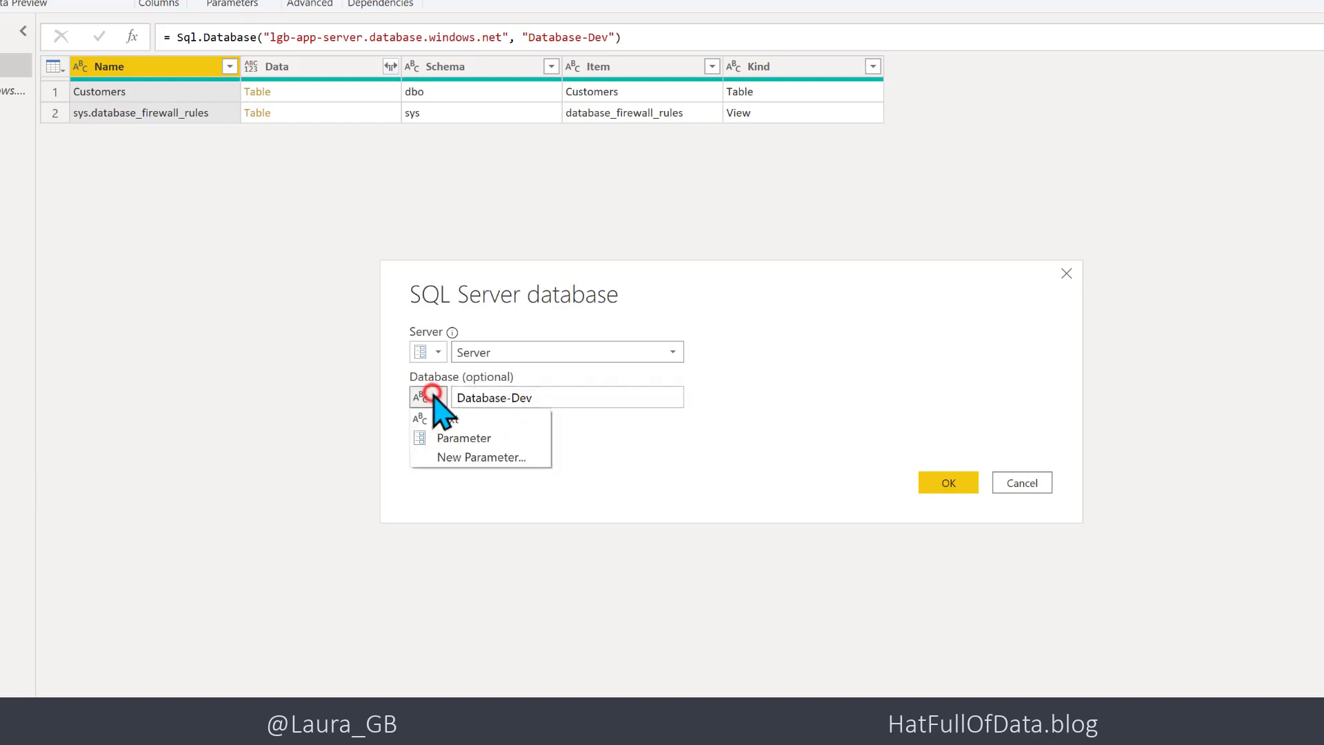
{"action": "left_click", "coordinate": [459, 457]}
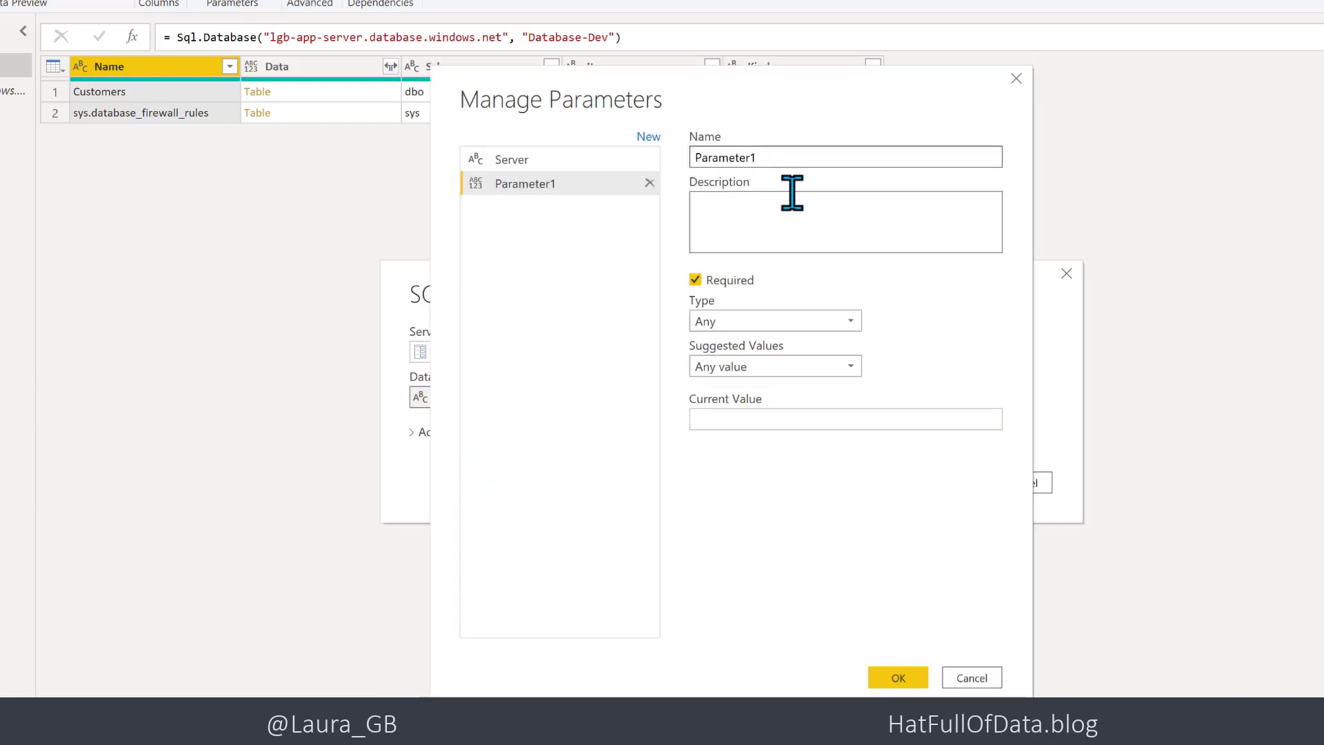
{"action": "left_click_drag", "start_coordinate": [767, 157], "coordinate": [688, 157]}
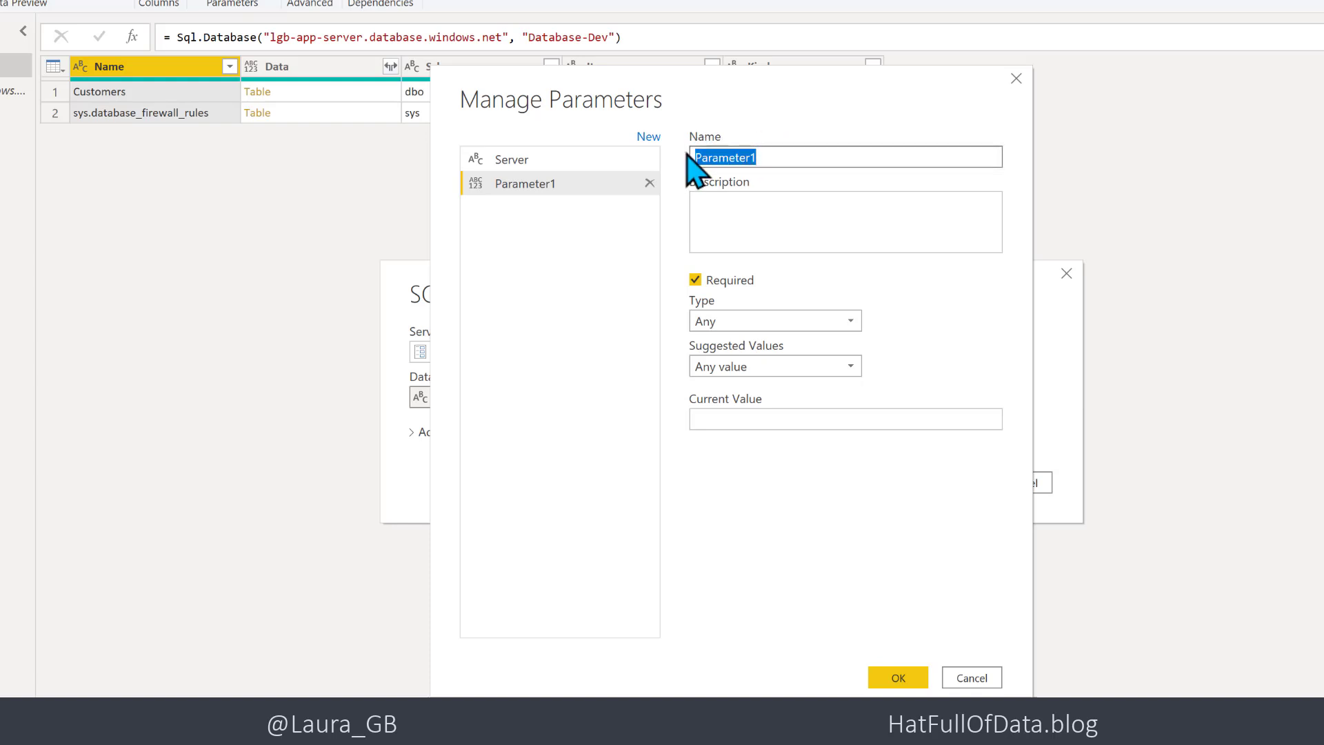
{"action": "type", "text": "Database"}
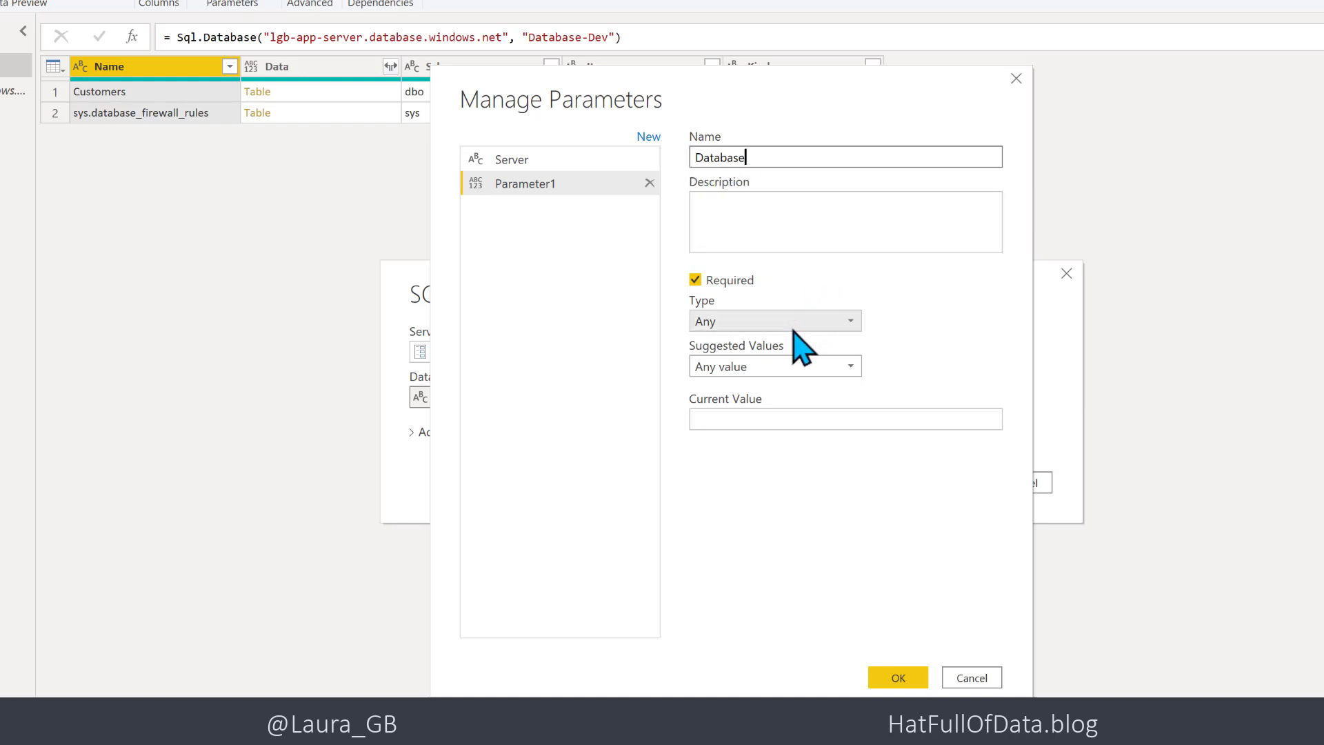
{"action": "left_click", "coordinate": [795, 320]}
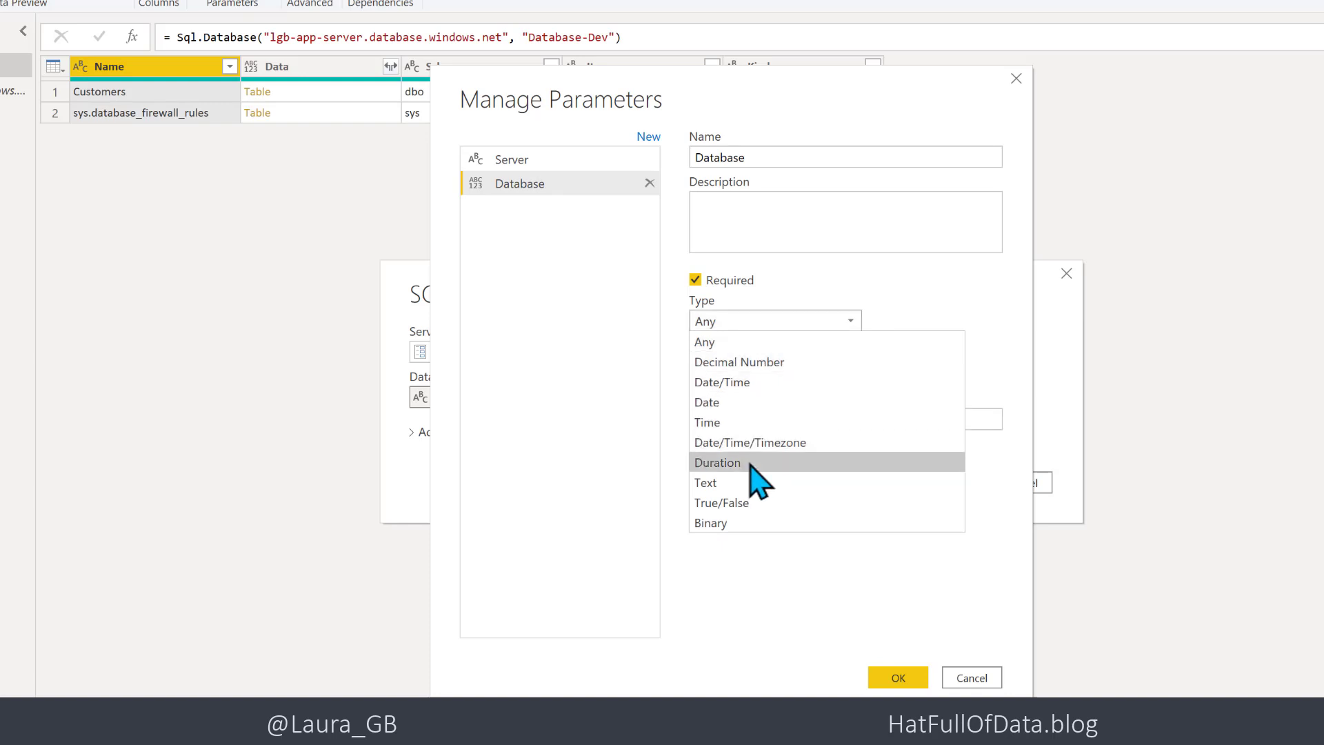
{"action": "left_click", "coordinate": [716, 479]}
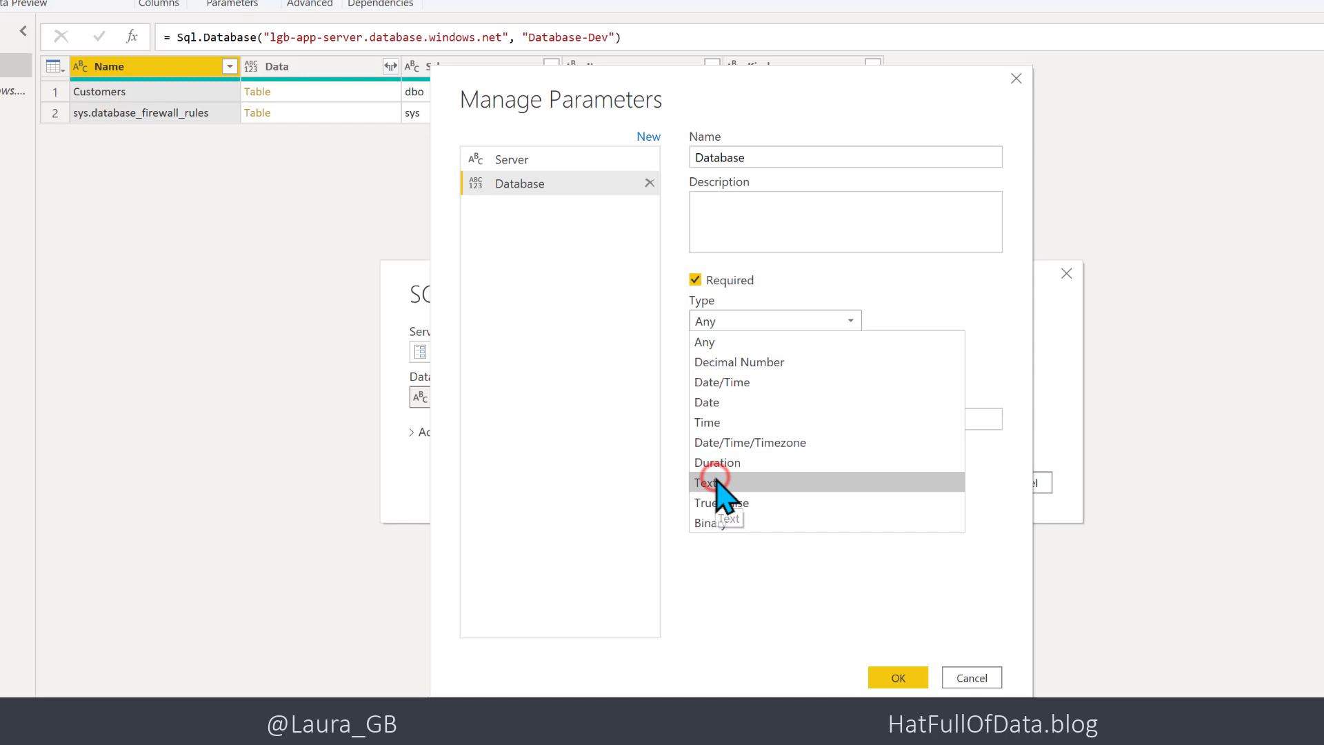
{"action": "left_click", "coordinate": [718, 422]}
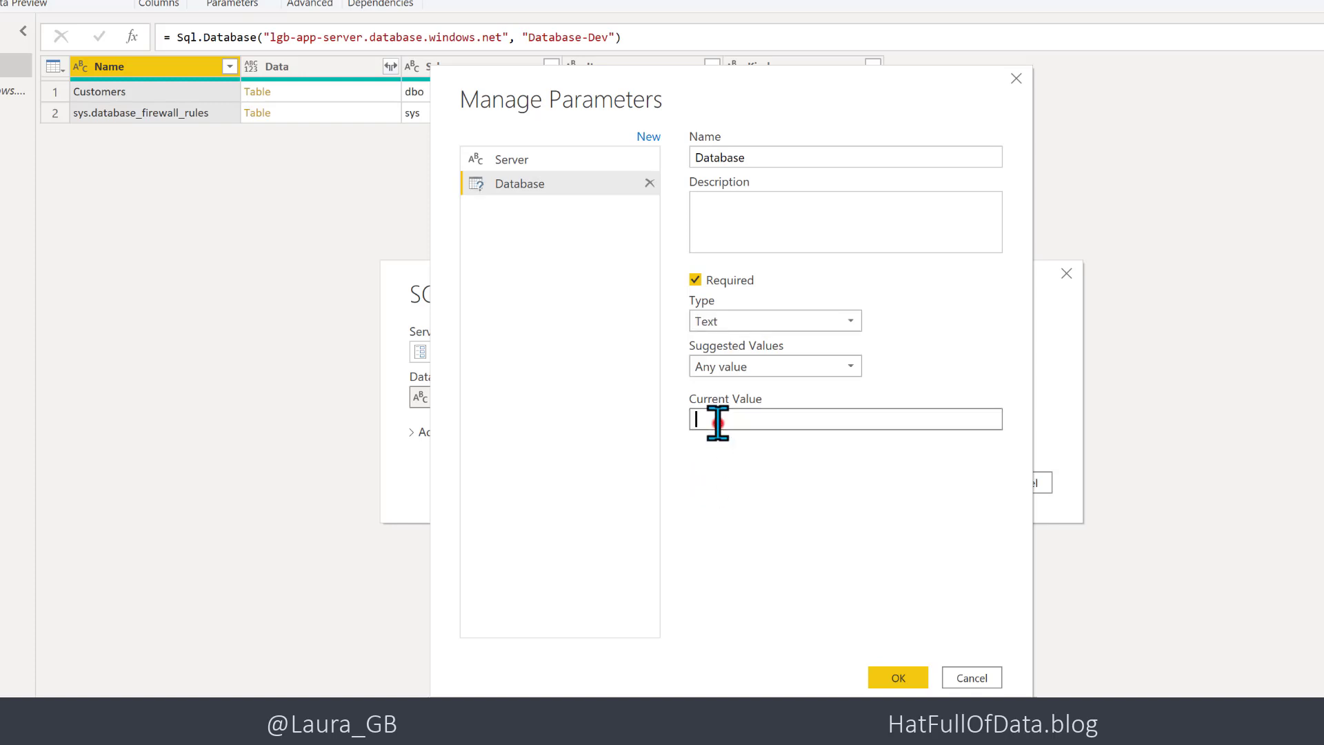
{"action": "key", "text": "ctrl+v"}
{"action": "left_click", "coordinate": [895, 678]}
{"action": "left_click", "coordinate": [897, 678]}
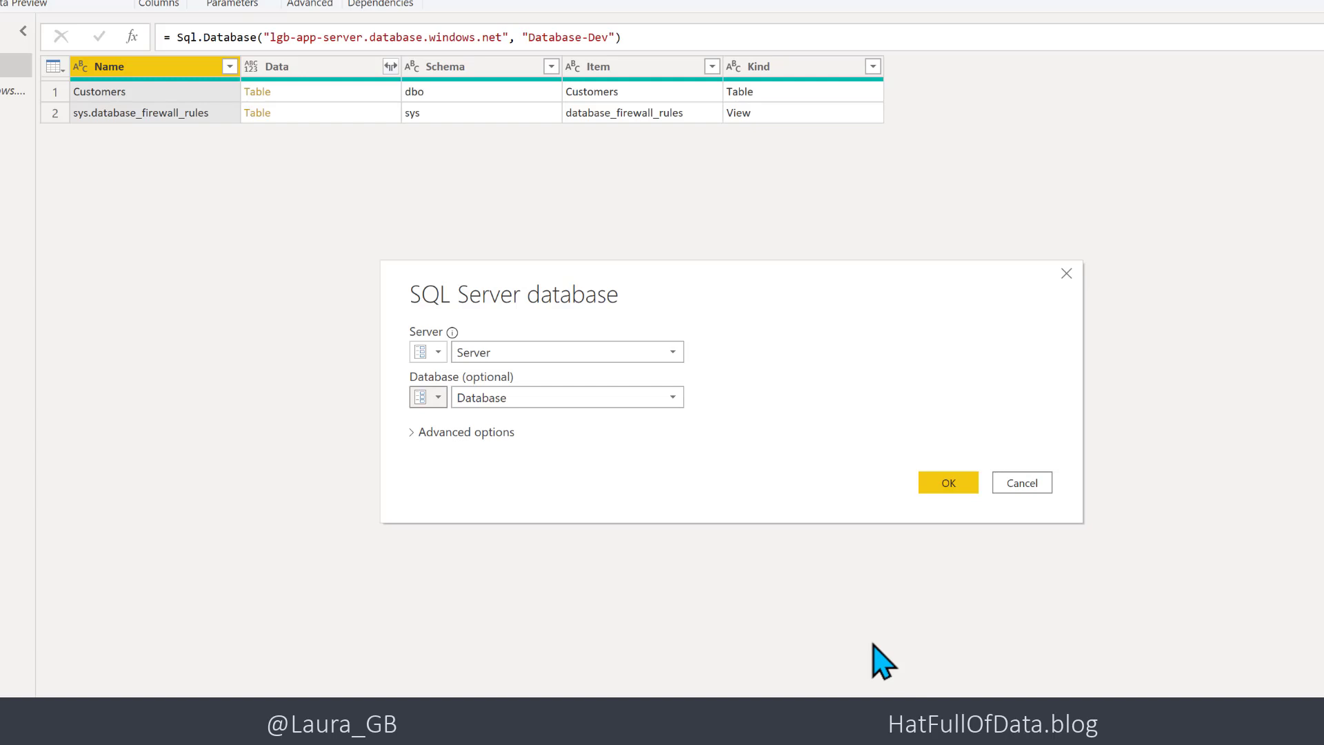
- Confirm the Source as Sql.Database(Server, Database) and load the changes with Close & Apply
{"action": "left_click", "coordinate": [942, 483]}
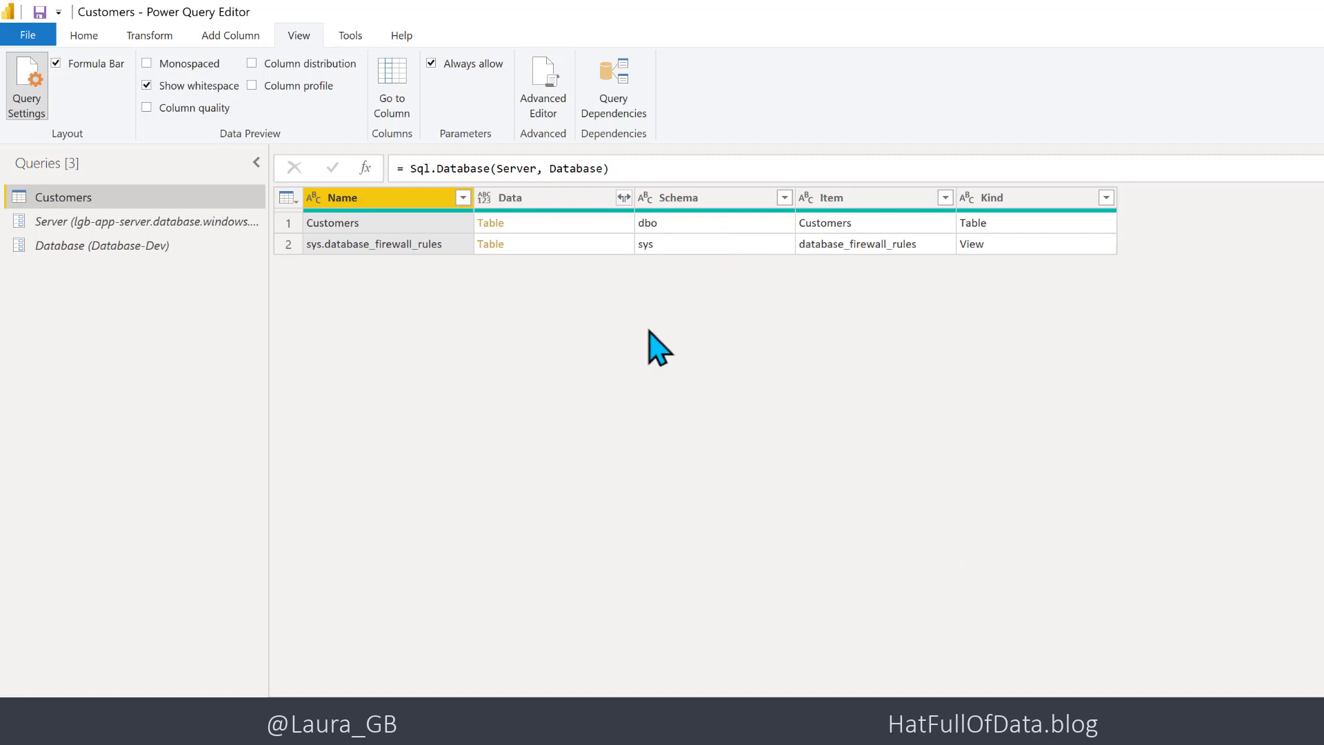
{"action": "left_click", "coordinate": [83, 35]}
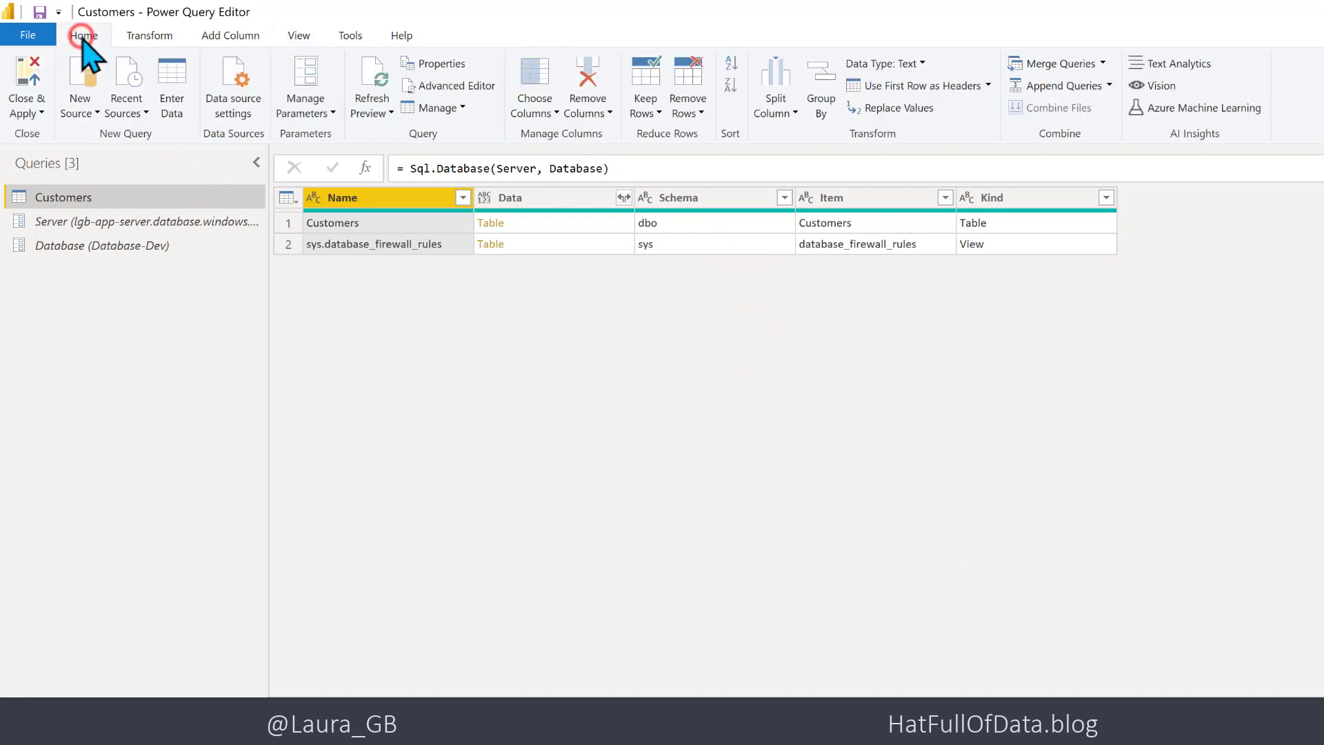
{"action": "left_click", "coordinate": [28, 93]}
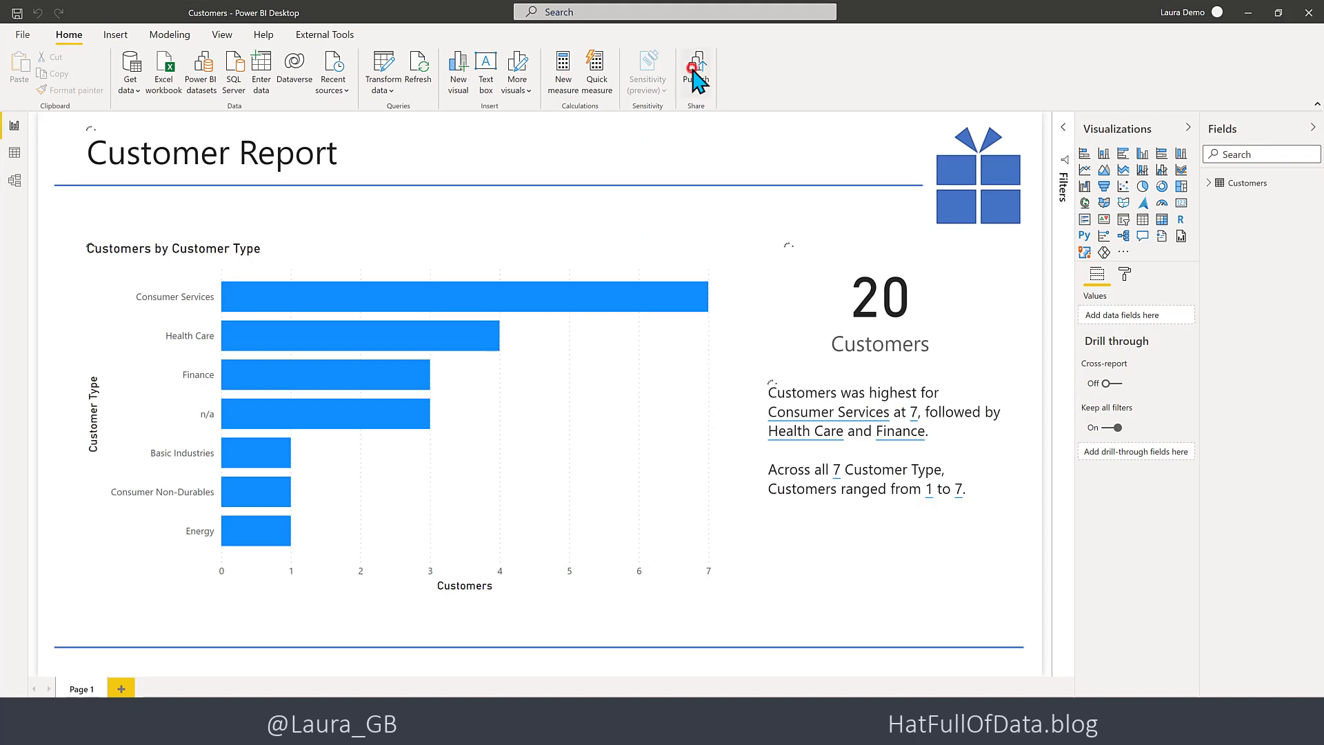
- Save Customers.pbix and publish it to the Customers Dev workspace
{"action": "left_click", "coordinate": [698, 77]}
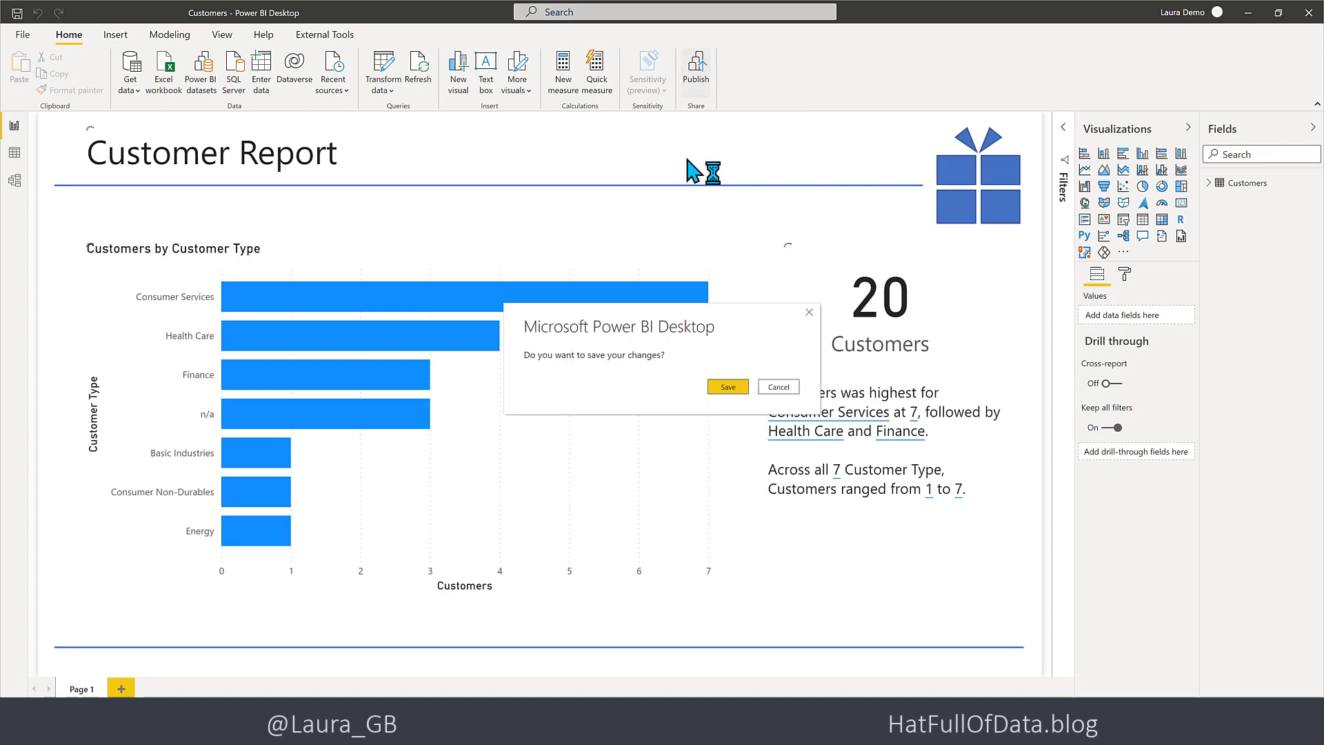
{"action": "left_click", "coordinate": [731, 388]}
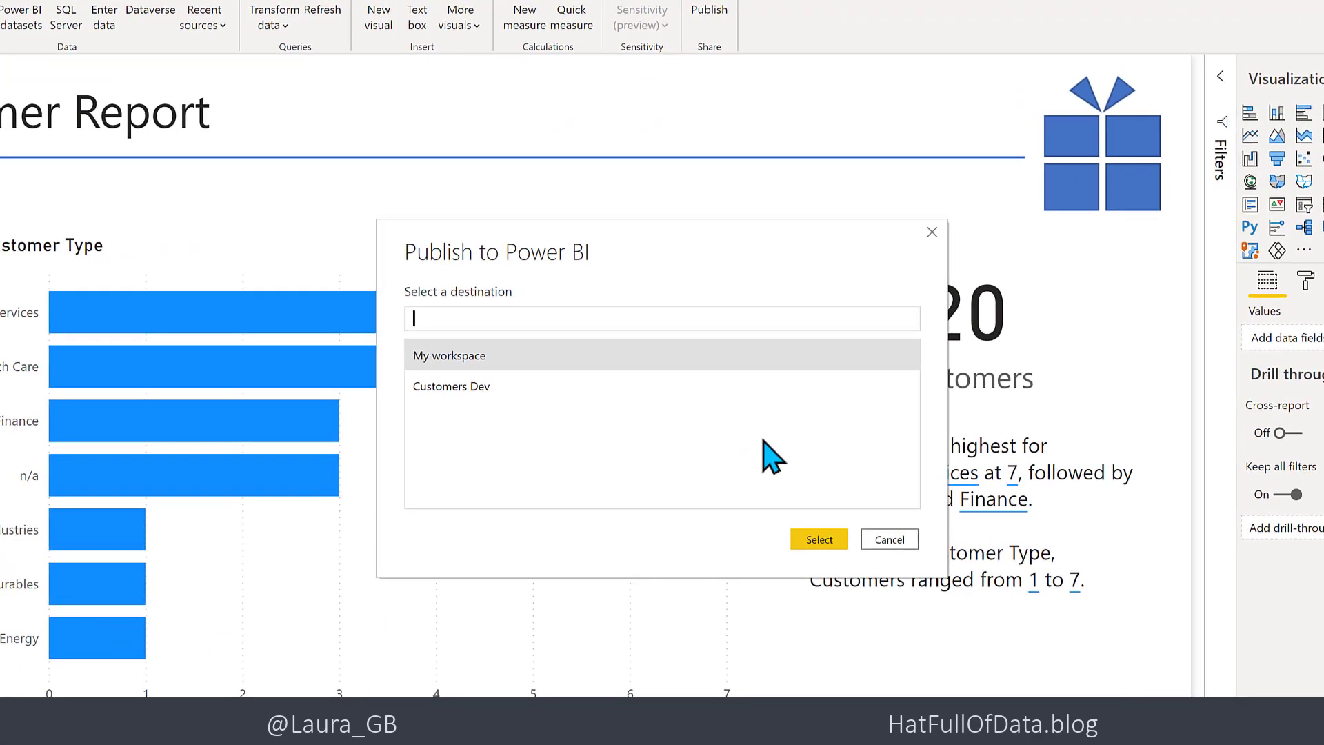
{"action": "left_click", "coordinate": [451, 387]}
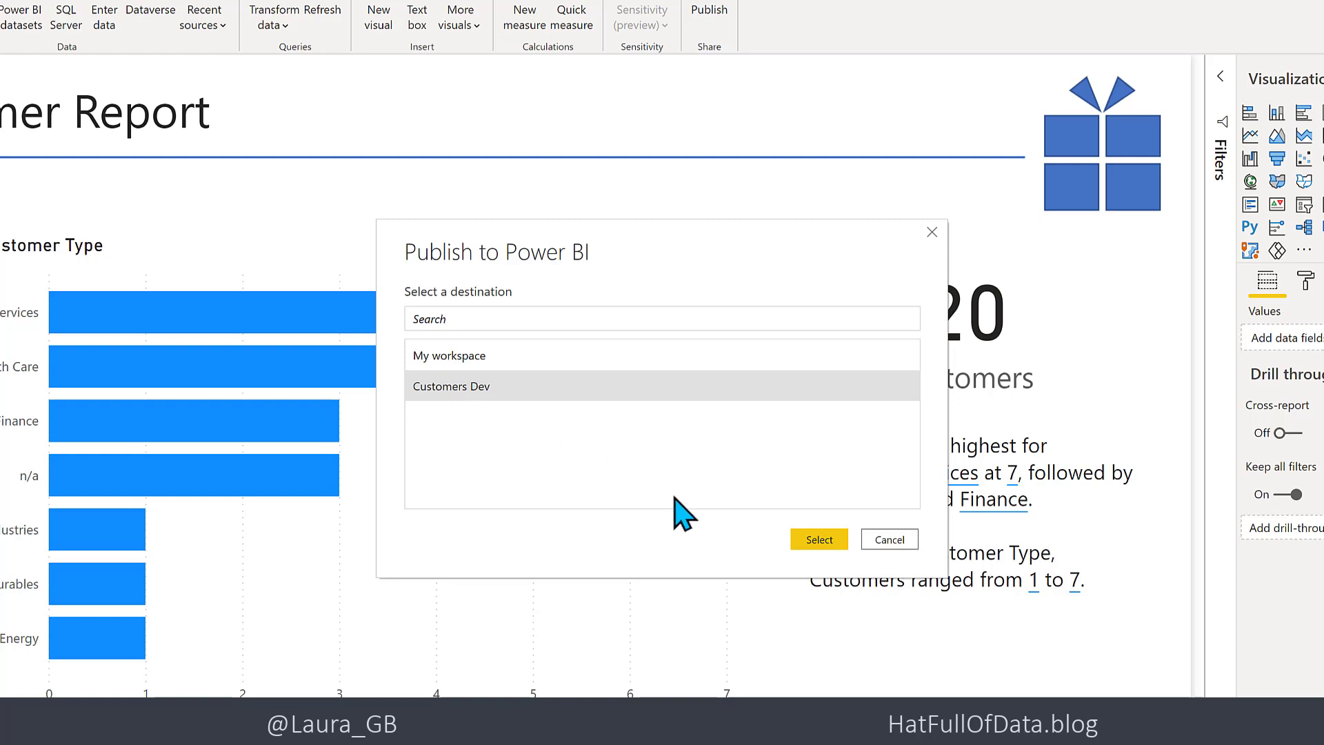
{"action": "left_click", "coordinate": [820, 541]}
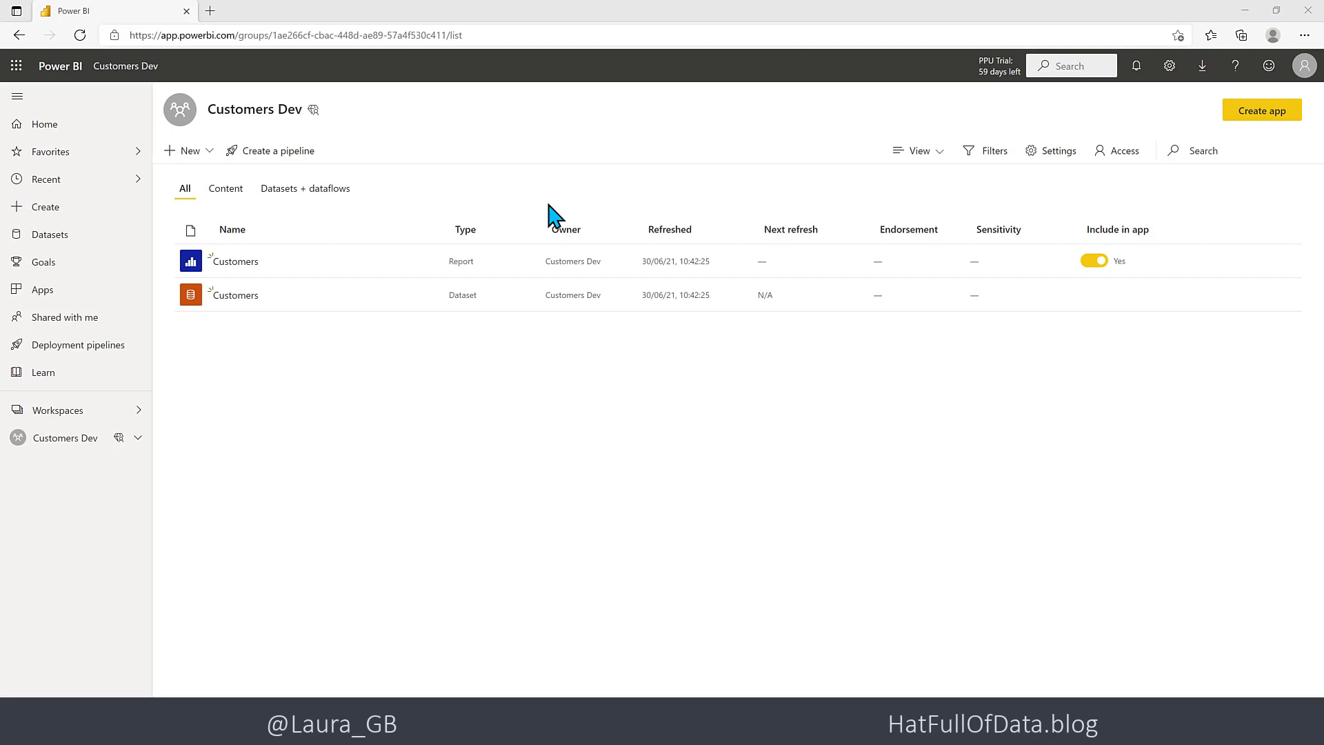
{"action": "mouse_move", "coordinate": [422, 272]}
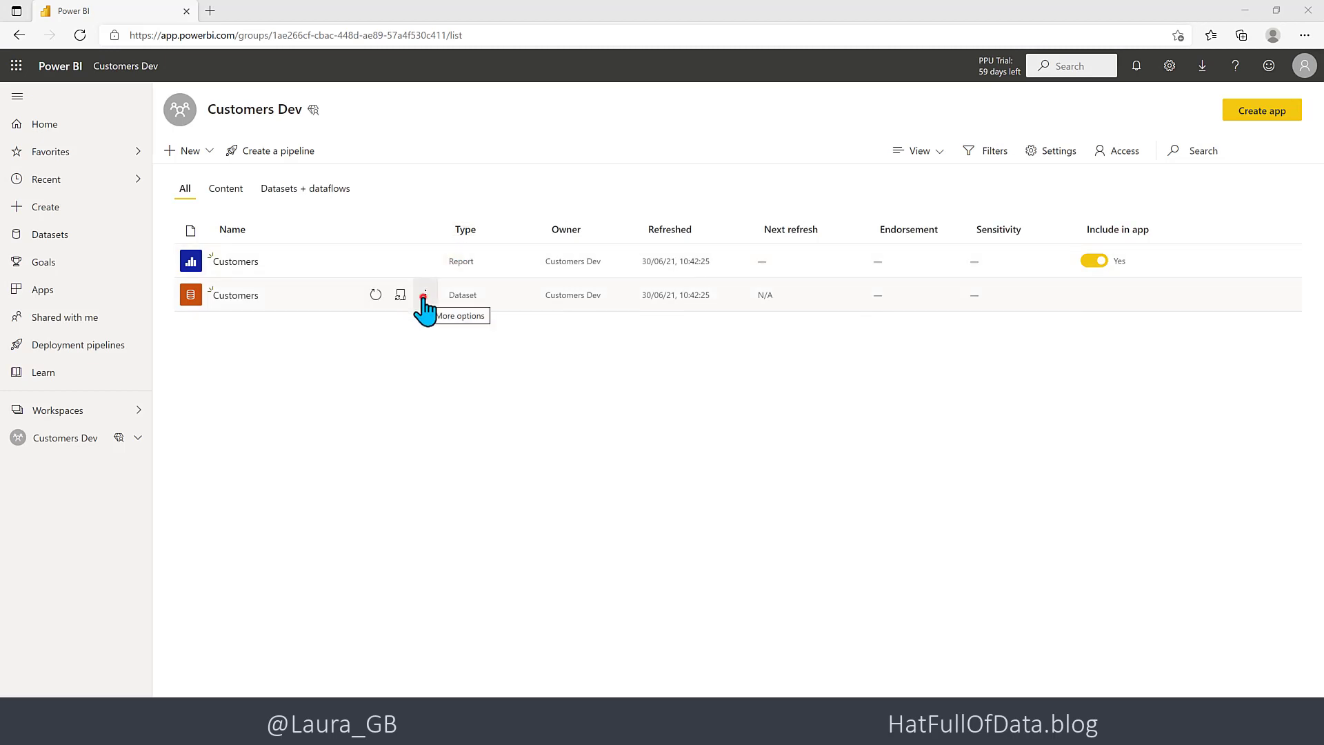
{"action": "left_click", "coordinate": [424, 297]}
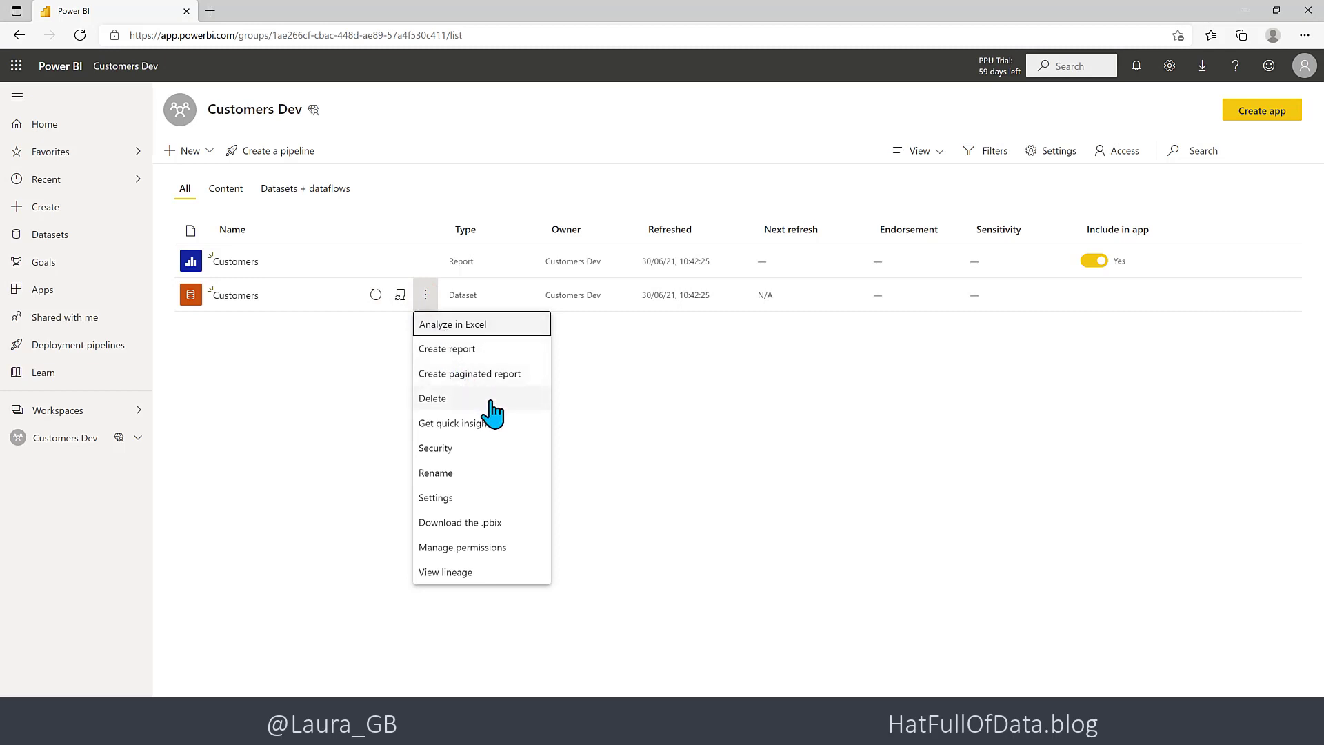
{"action": "left_click", "coordinate": [445, 498]}
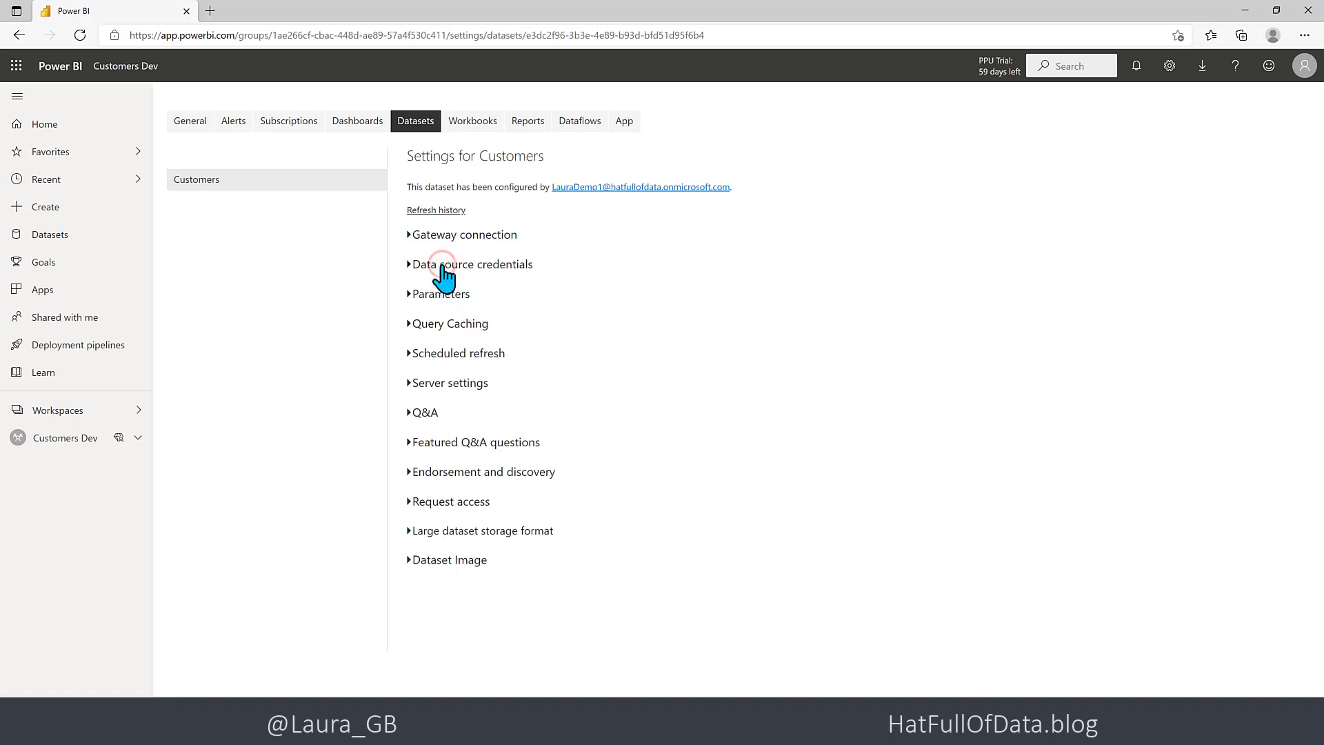
{"action": "left_click", "coordinate": [440, 265]}
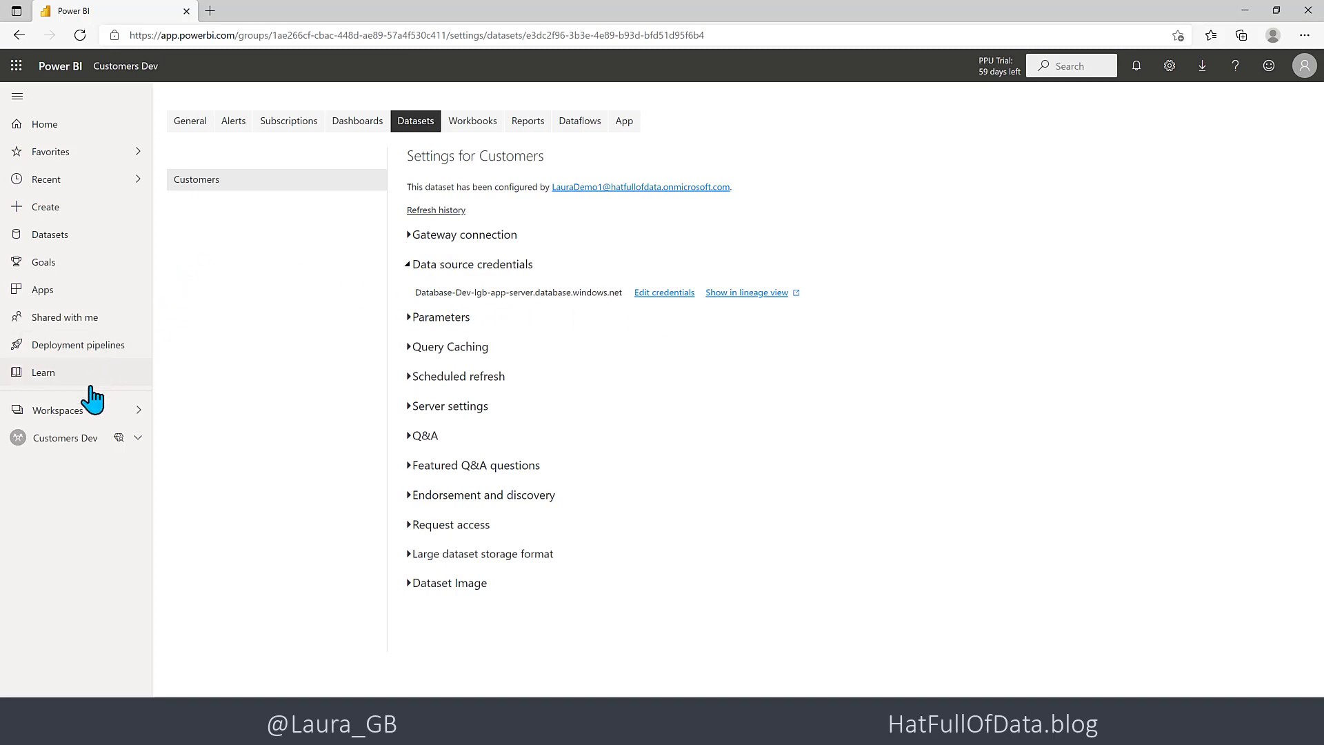
{"action": "left_click", "coordinate": [86, 437]}
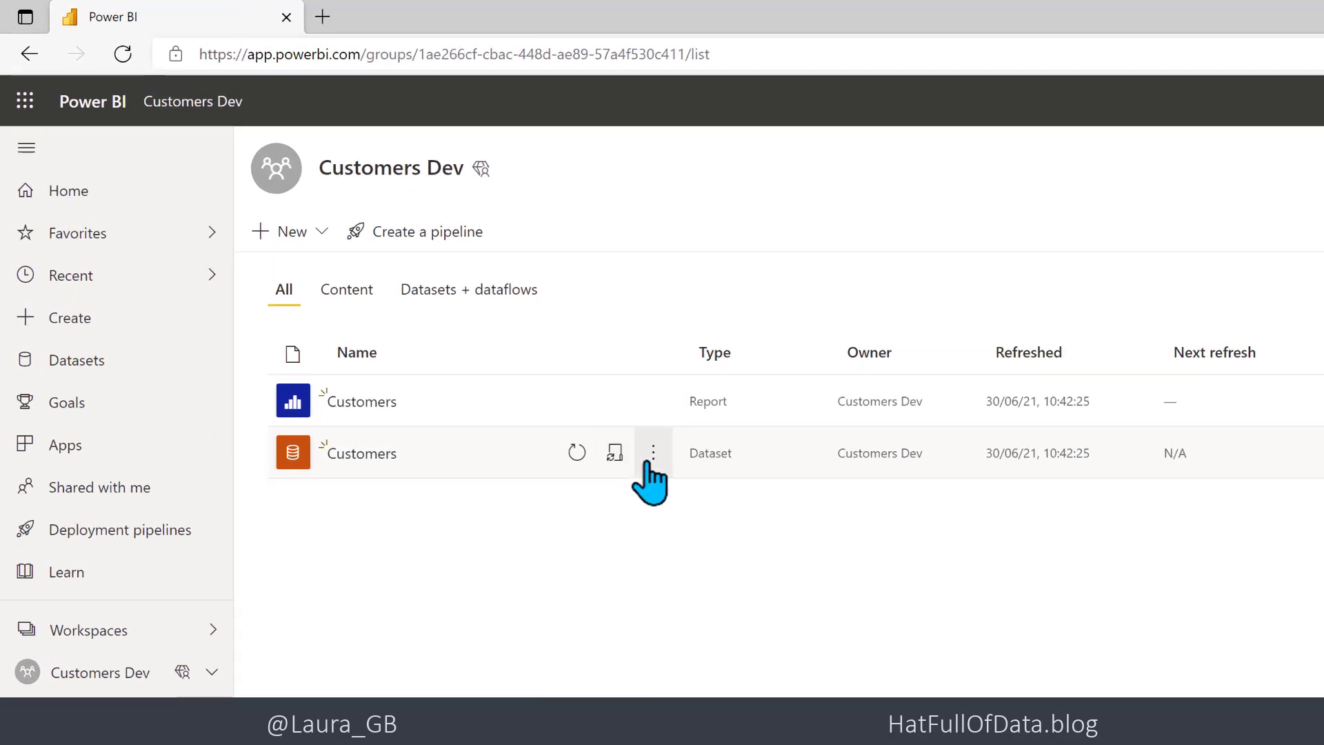
- Refresh the Customers dataset in Customers Dev so it shows 30/06/21, 10:43:21
{"action": "left_click", "coordinate": [576, 455]}
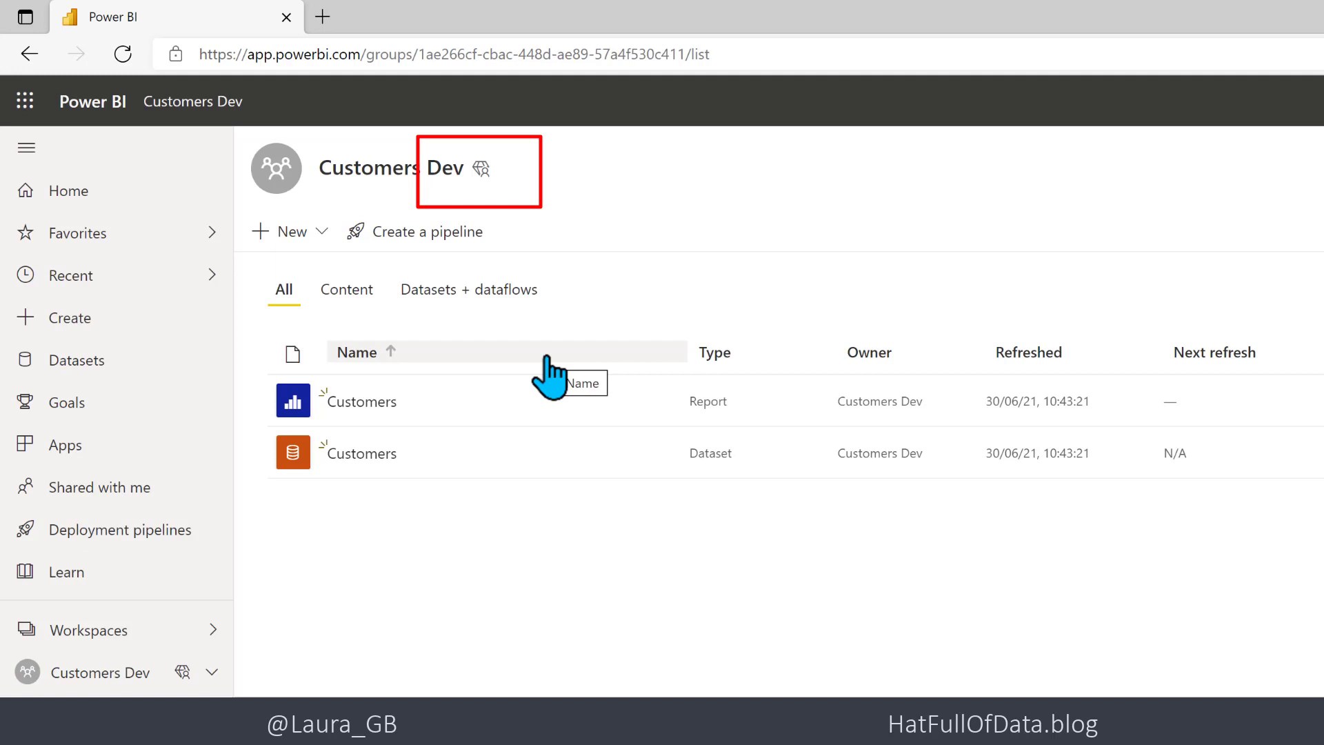
- Create a deployment pipeline named 'Customers'
{"action": "left_click", "coordinate": [434, 238]}
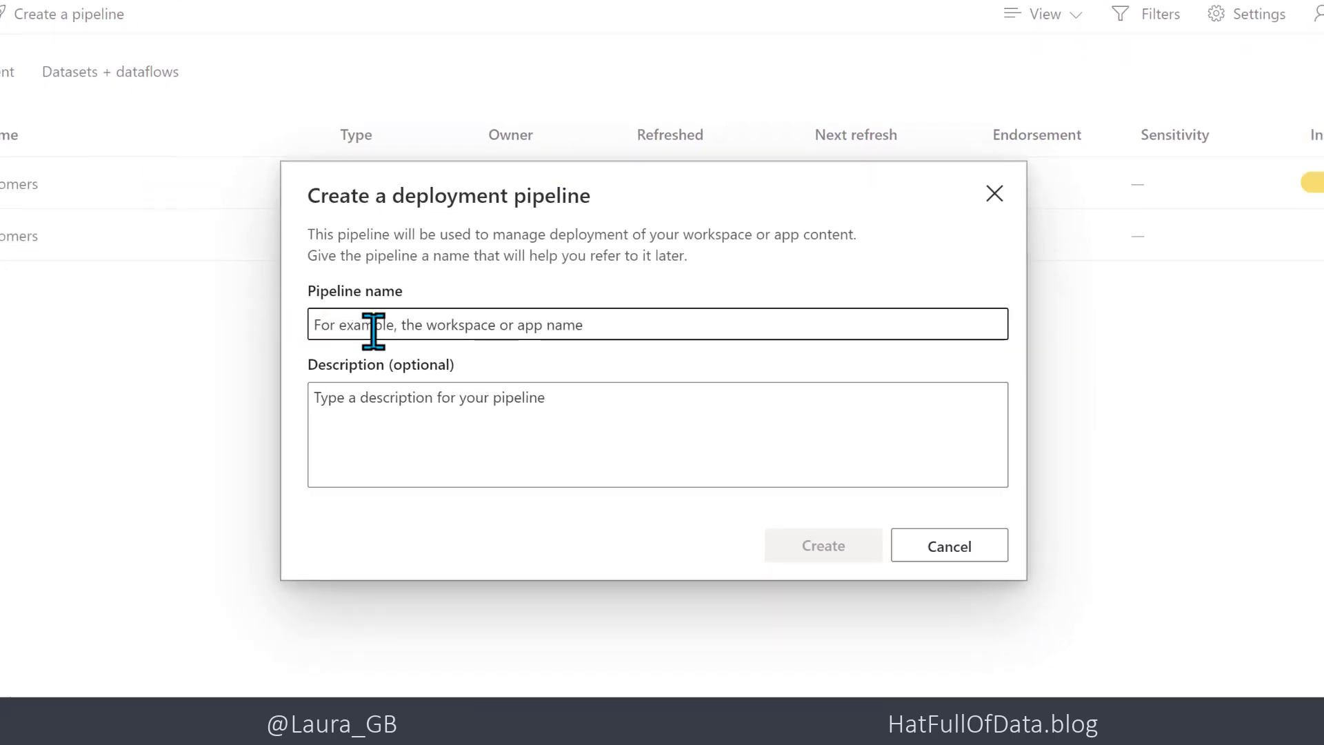
{"action": "type", "text": "Custome"}
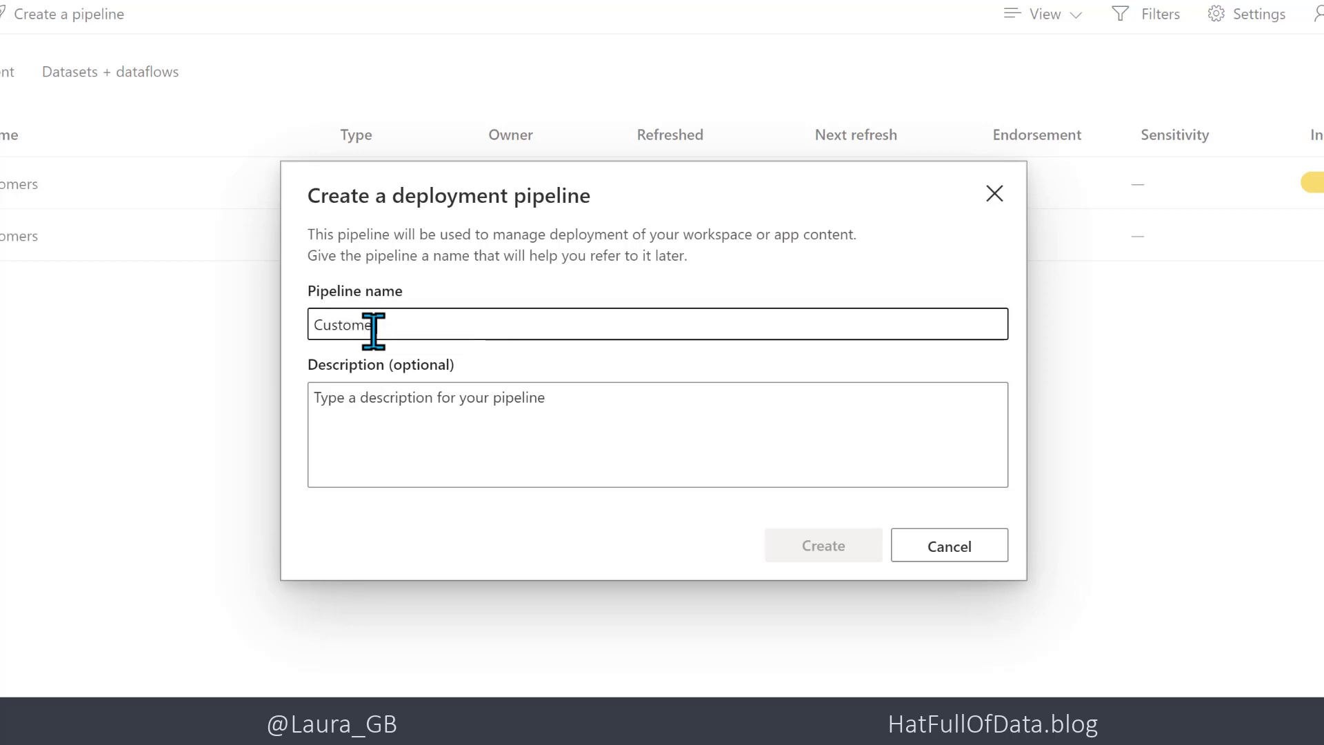
{"action": "type", "text": "rs"}
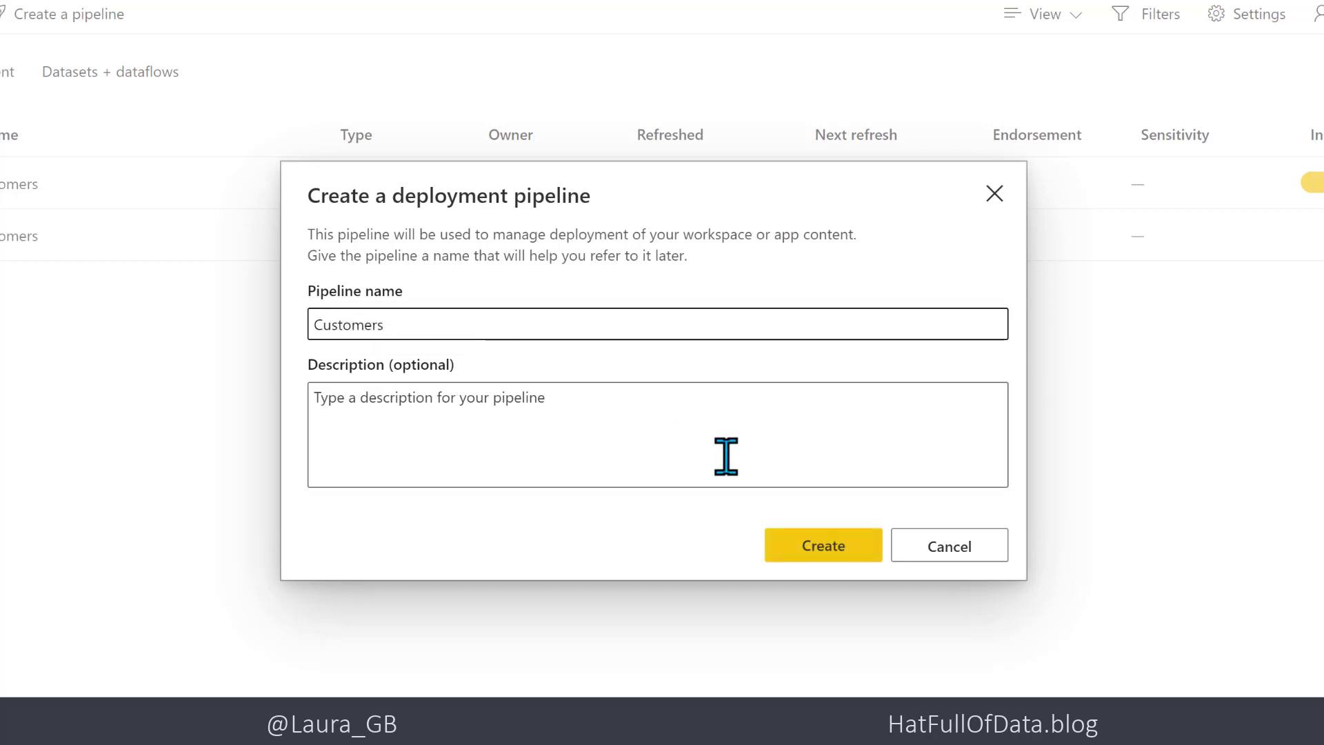
{"action": "left_click", "coordinate": [798, 542]}
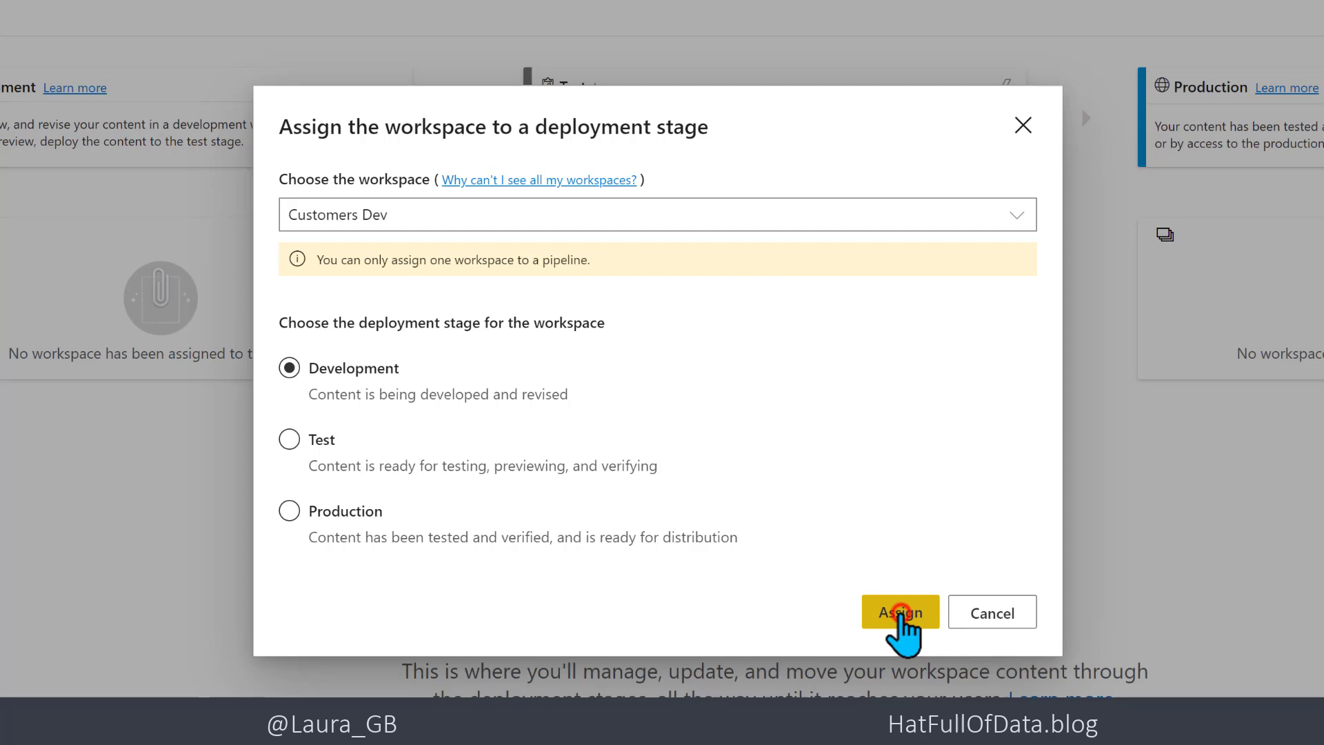
- Assign Customers Dev to the Development stage and deploy its content to Test
{"action": "left_click", "coordinate": [901, 614]}
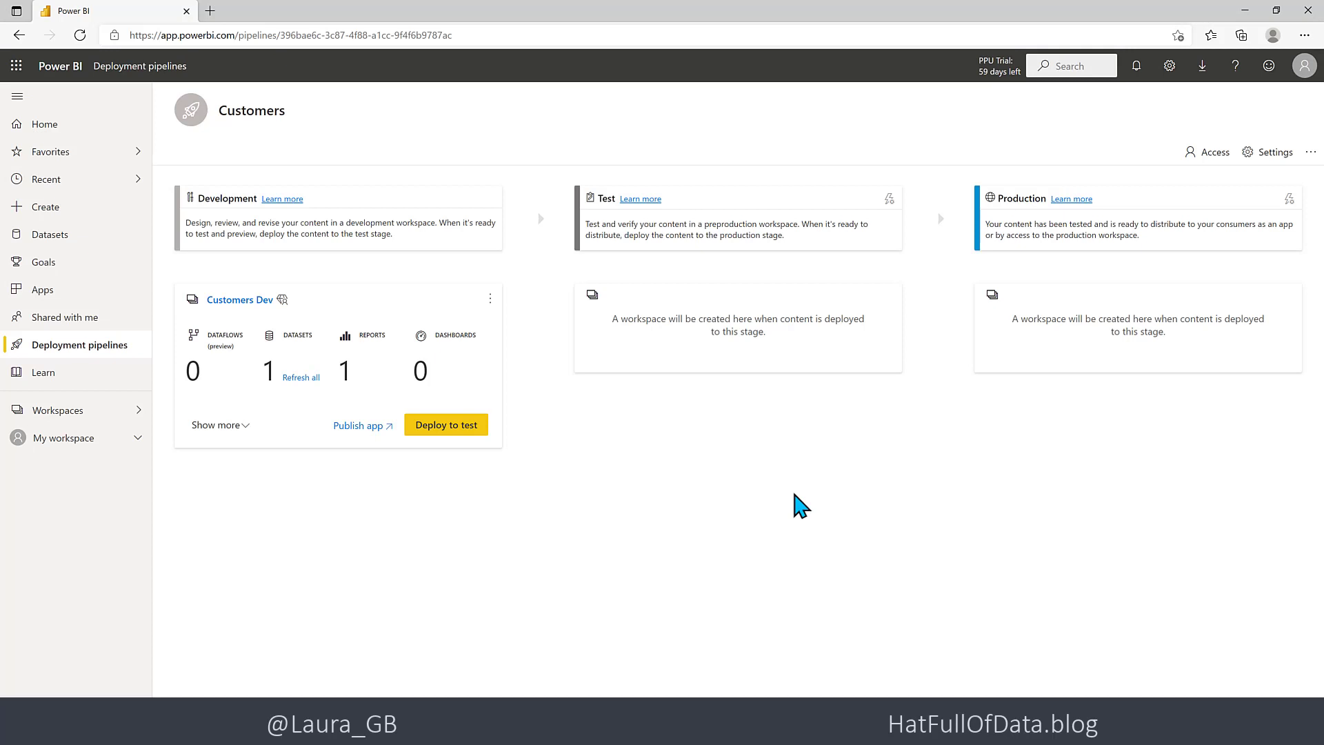
{"action": "left_click", "coordinate": [446, 426]}
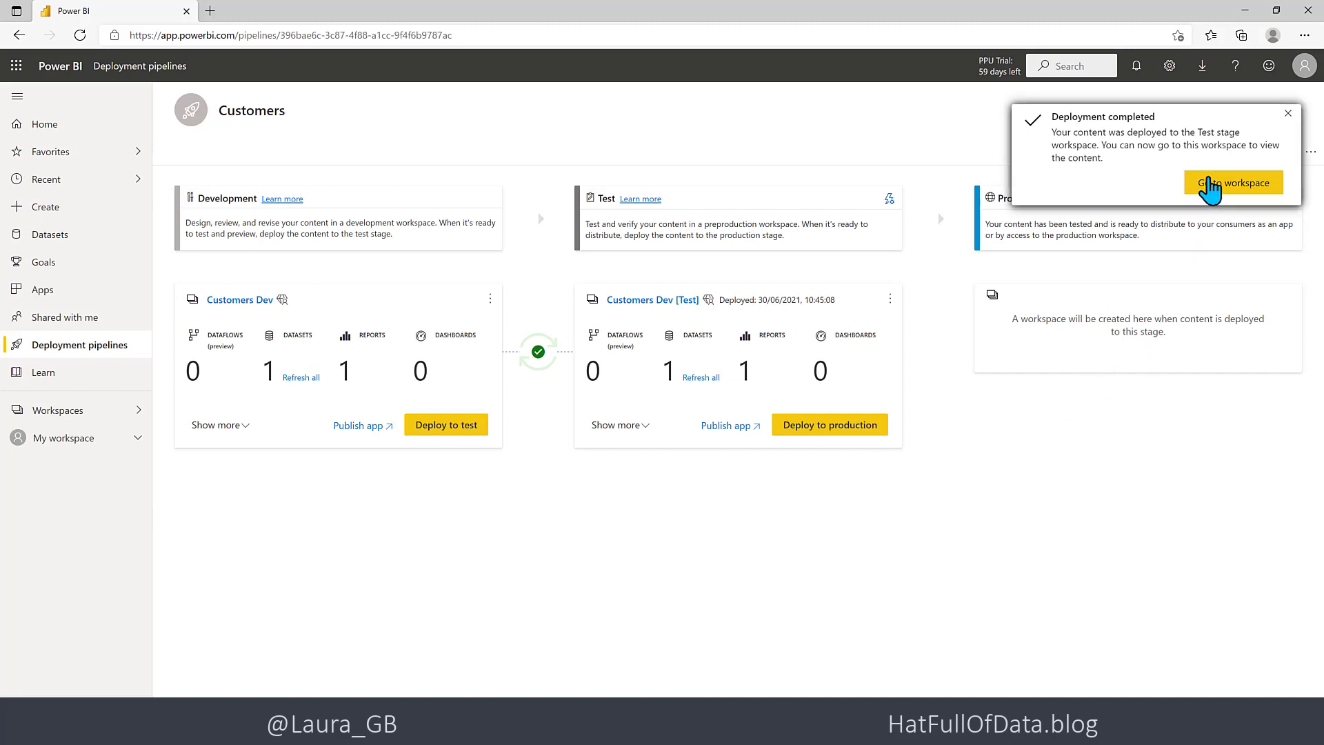
{"action": "left_click", "coordinate": [1287, 115]}
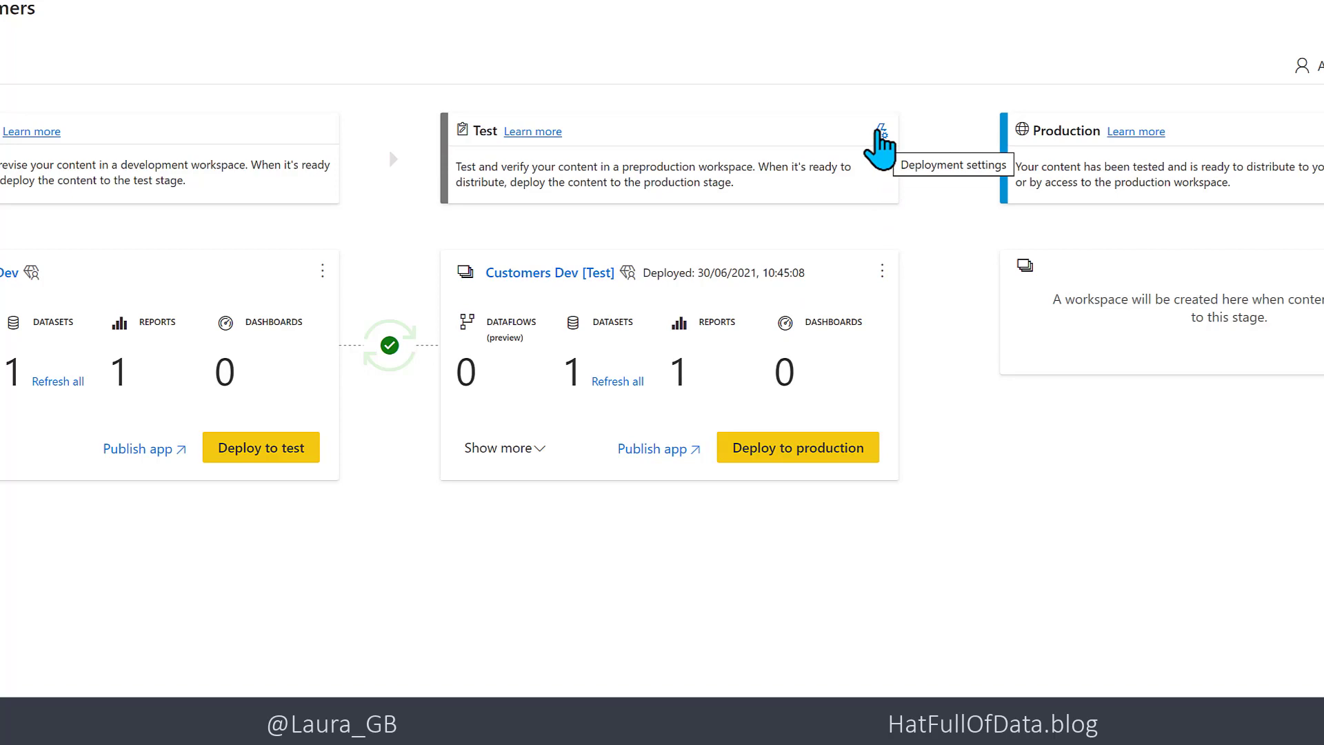
- Add a Test-stage parameter rule on the Customers dataset setting Database to Database-Test
{"action": "left_click", "coordinate": [881, 132]}
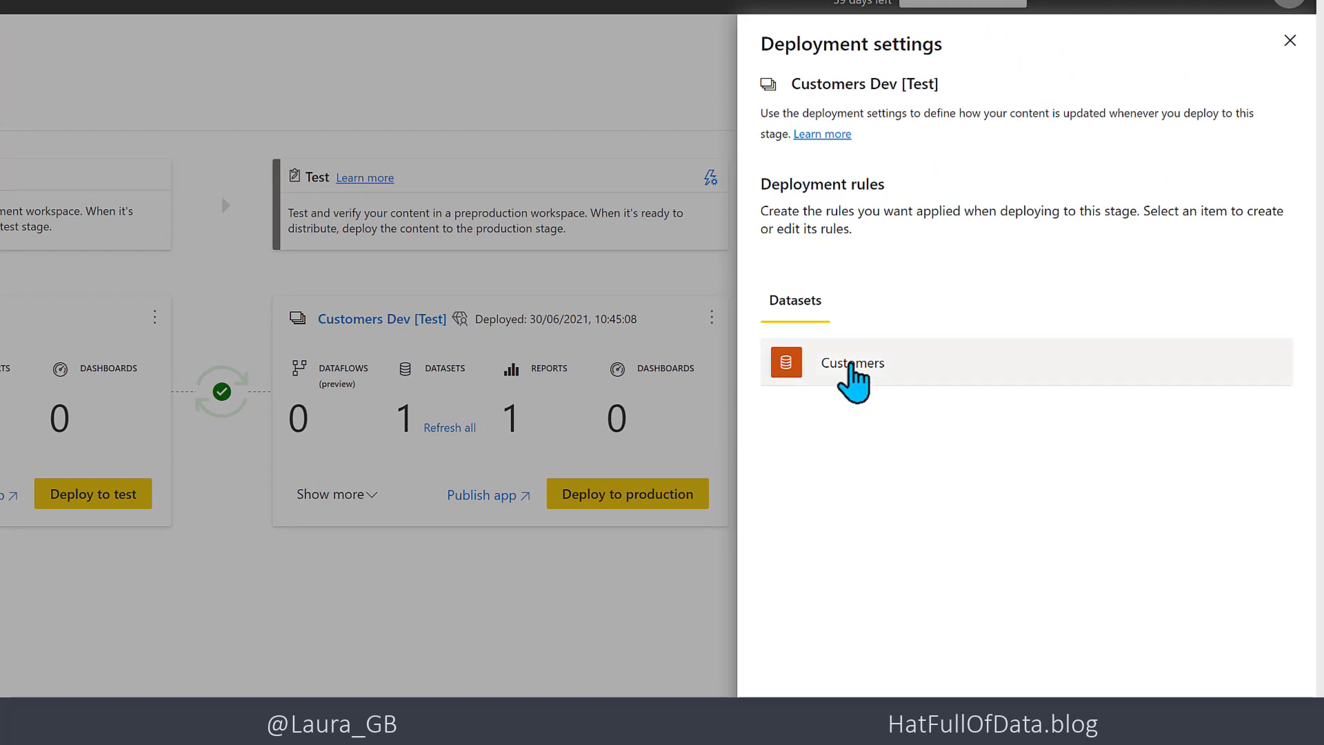
{"action": "left_click", "coordinate": [851, 367]}
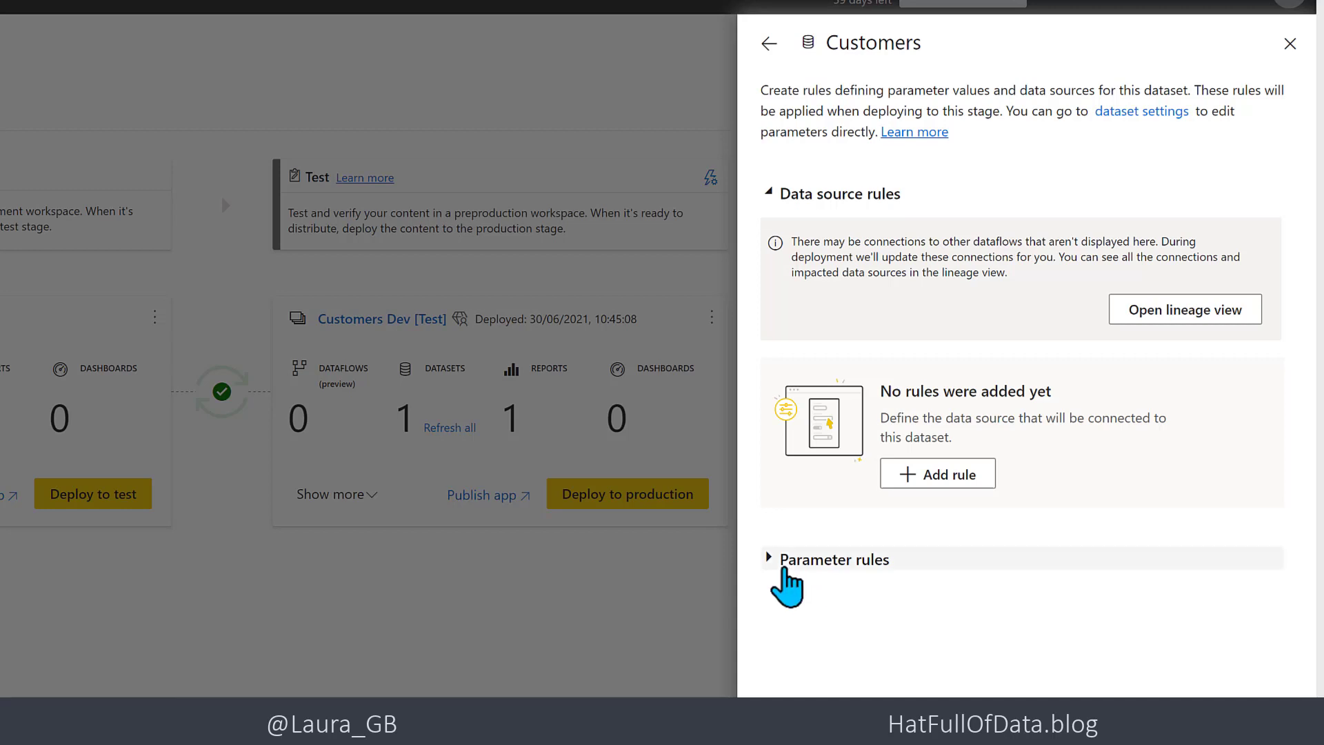
{"action": "left_click", "coordinate": [774, 559]}
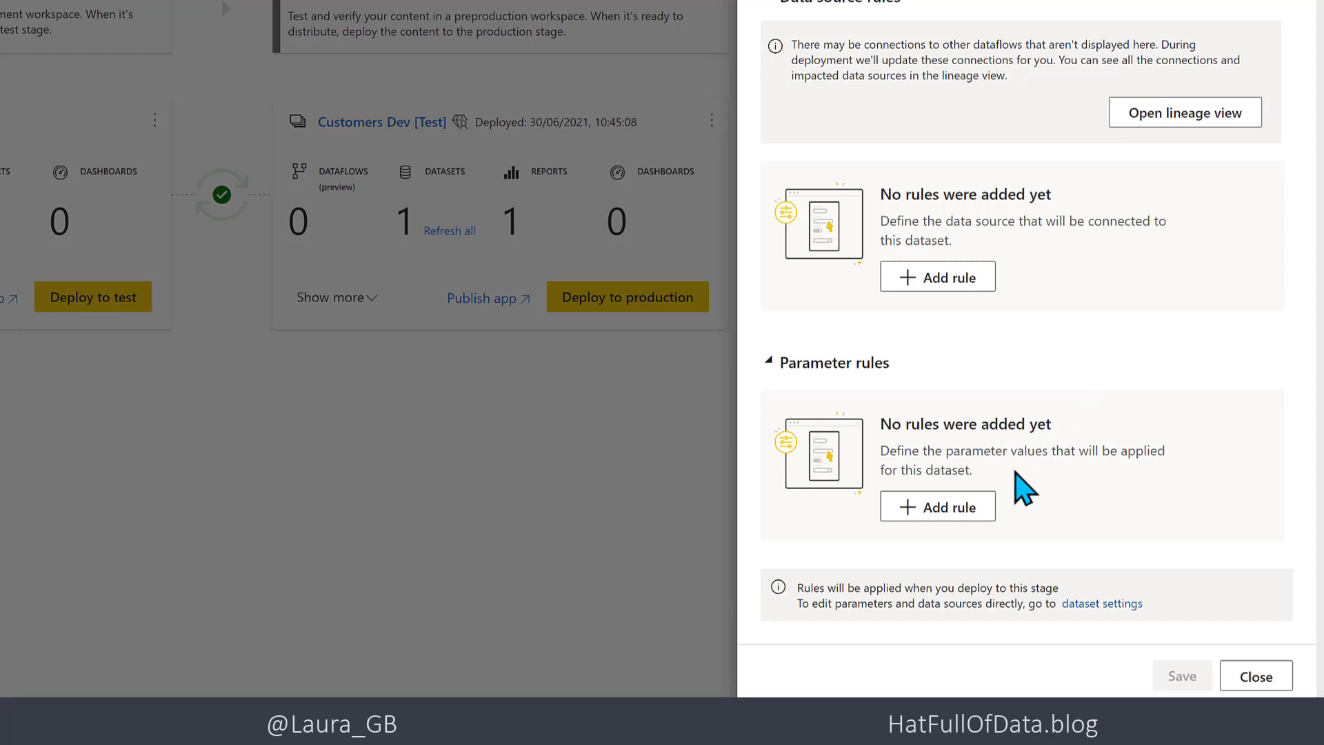
{"action": "left_click", "coordinate": [969, 509]}
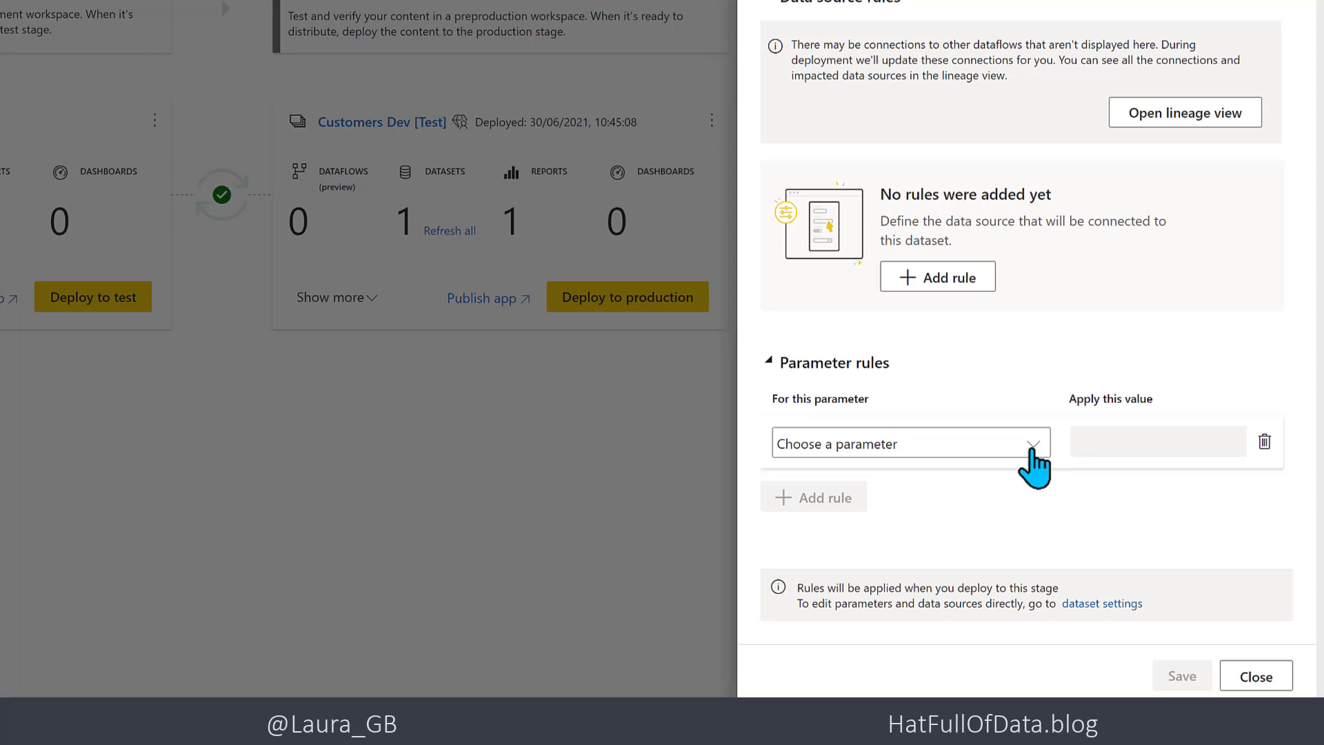
{"action": "left_click", "coordinate": [1032, 449]}
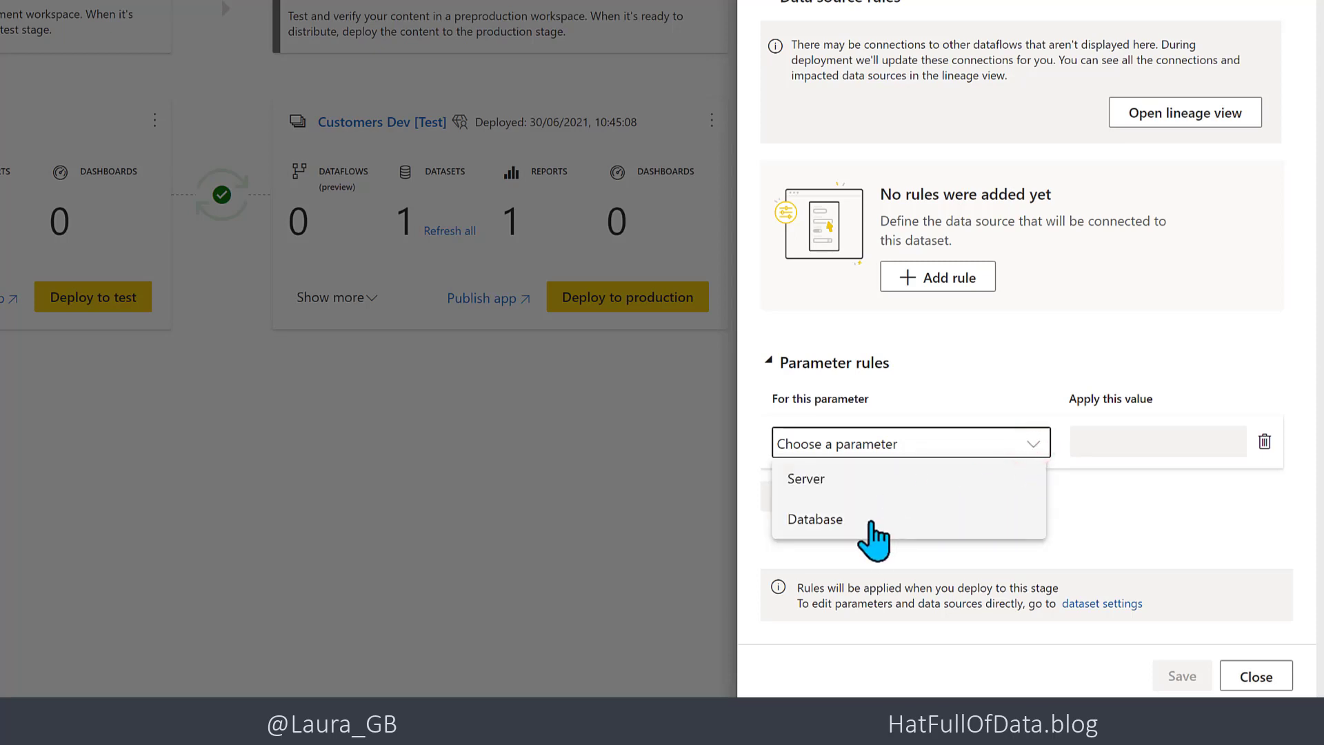
{"action": "left_click", "coordinate": [849, 520]}
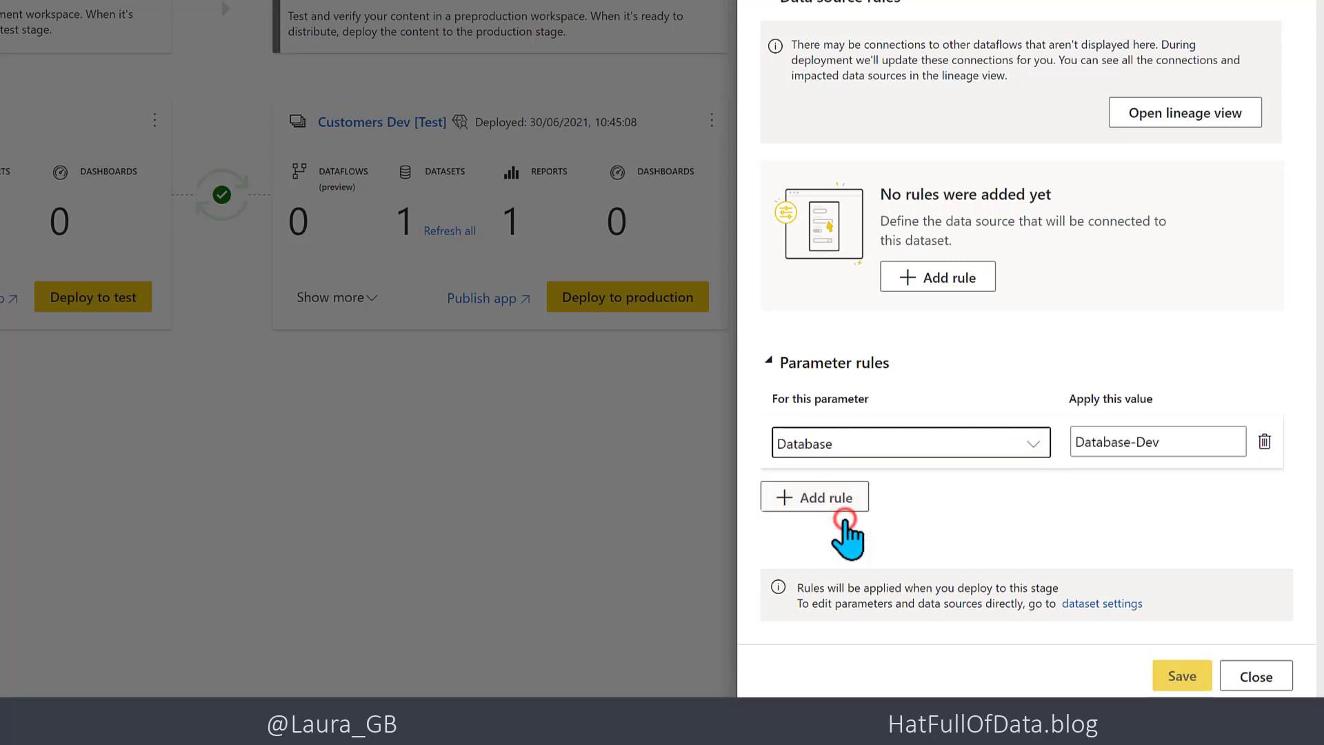
{"action": "left_click", "coordinate": [1178, 438]}
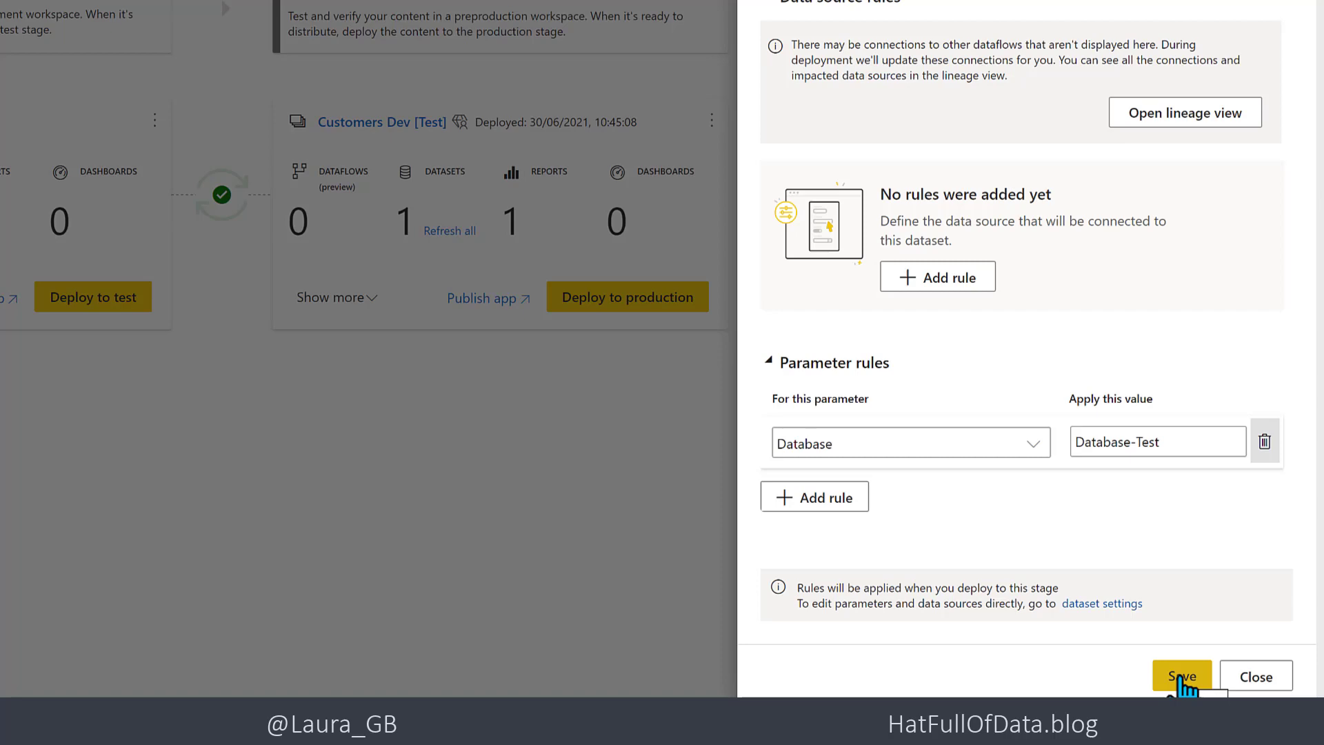
{"action": "left_click", "coordinate": [1184, 682]}
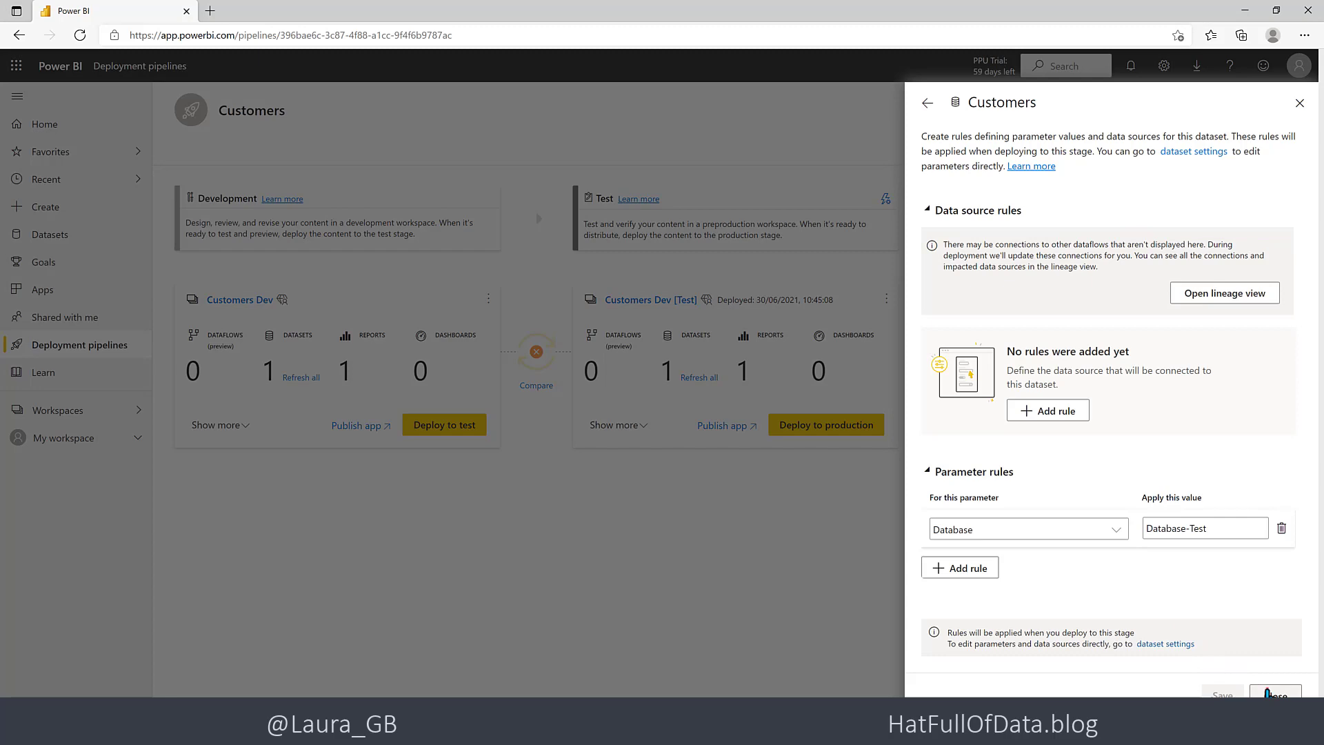
- Close the deployment settings and redeploy the Development content to Test, replacing its content
{"action": "left_click", "coordinate": [1273, 694]}
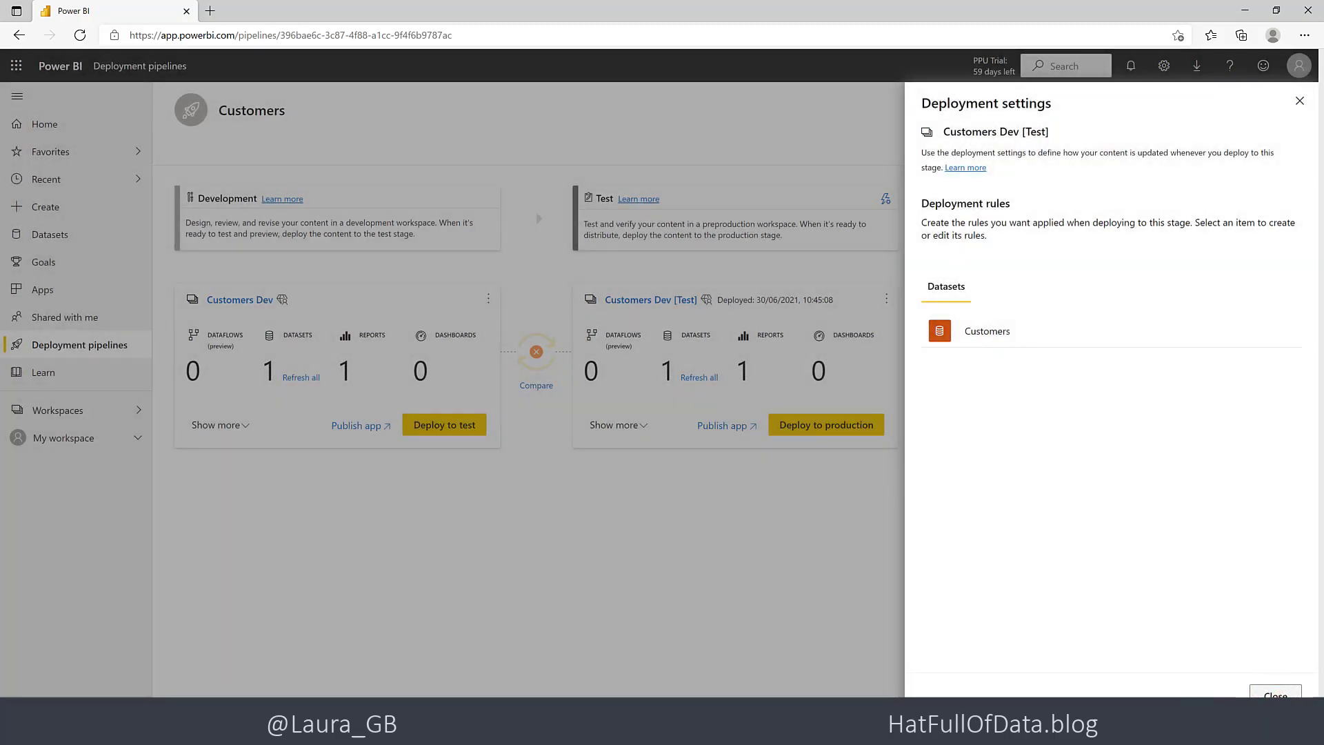
{"action": "left_click", "coordinate": [1275, 693]}
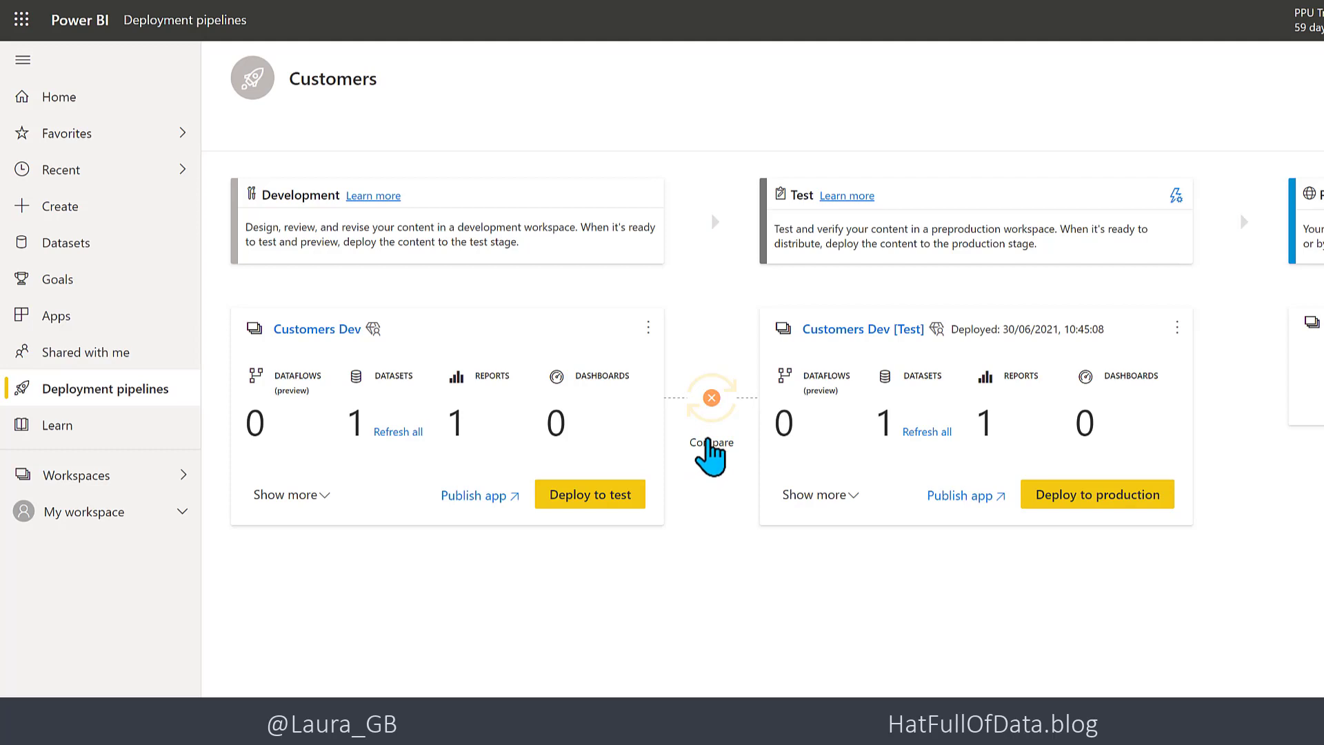
{"action": "left_click", "coordinate": [709, 442]}
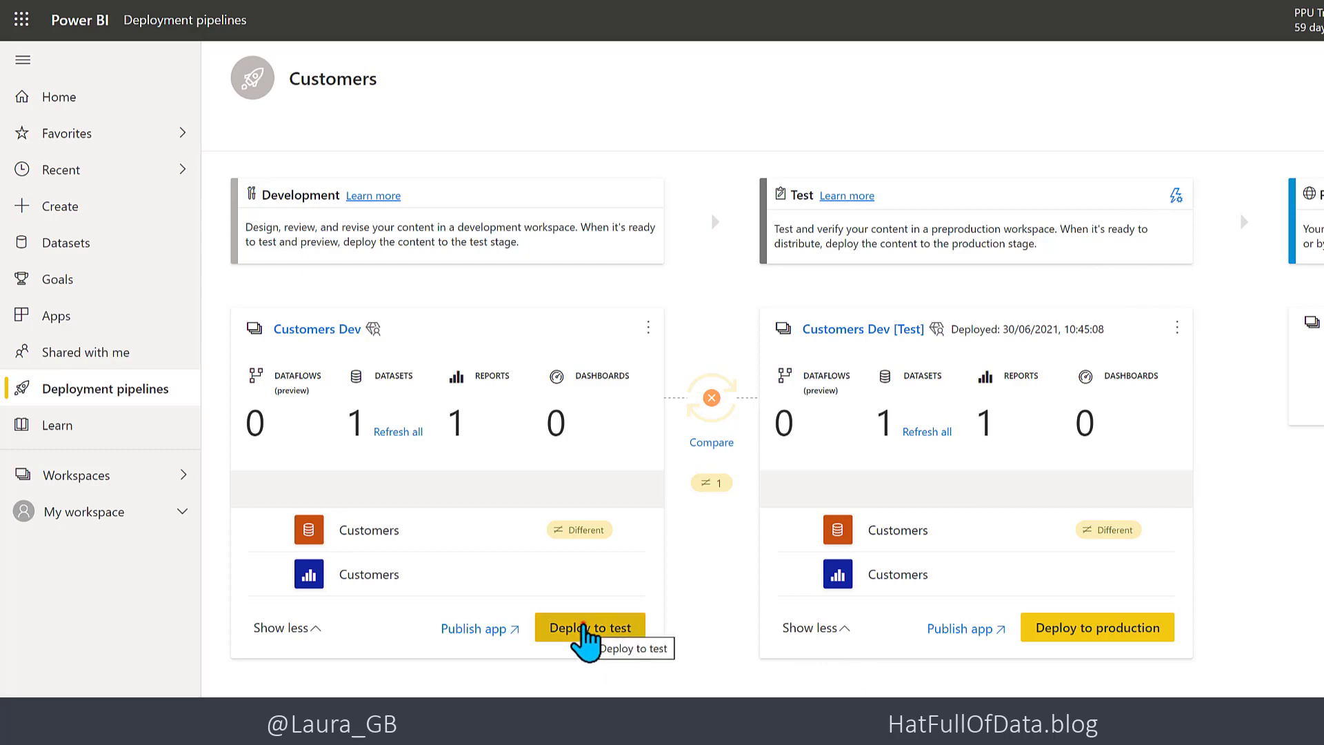
{"action": "left_click", "coordinate": [583, 626]}
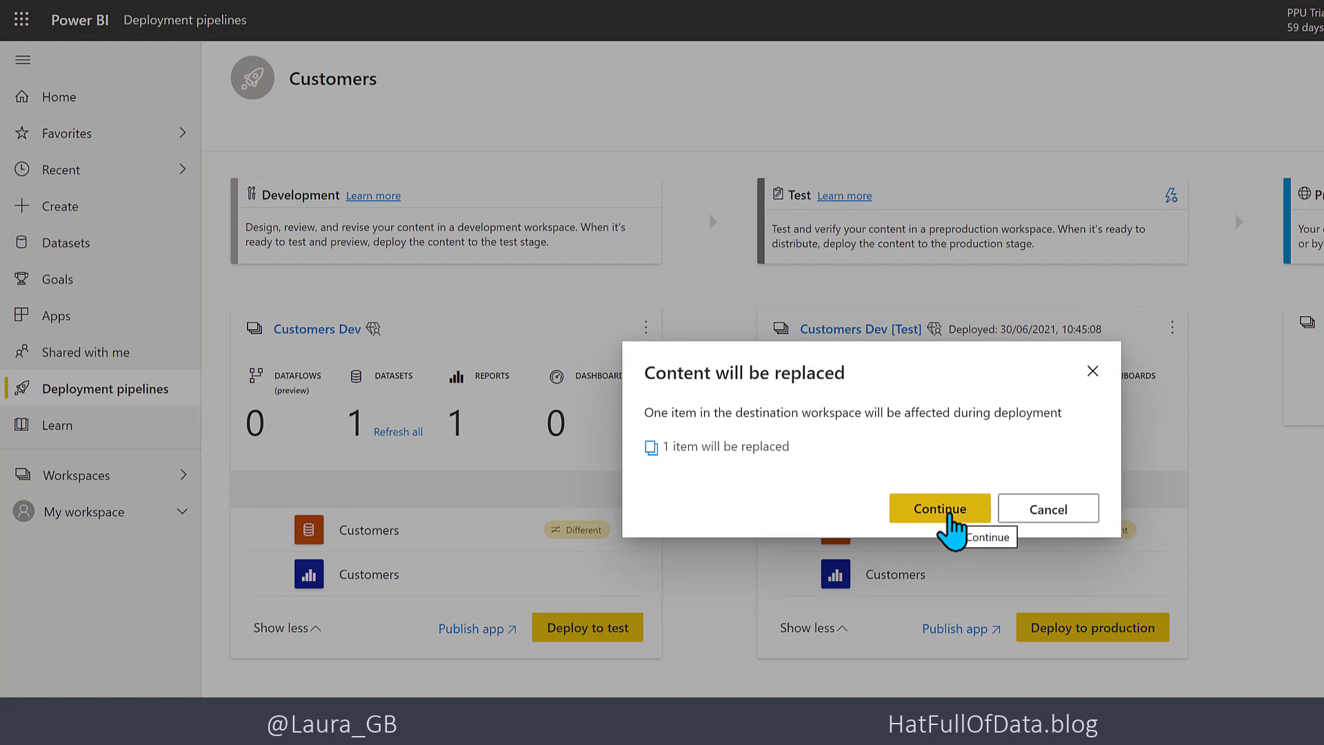
{"action": "left_click", "coordinate": [946, 510]}
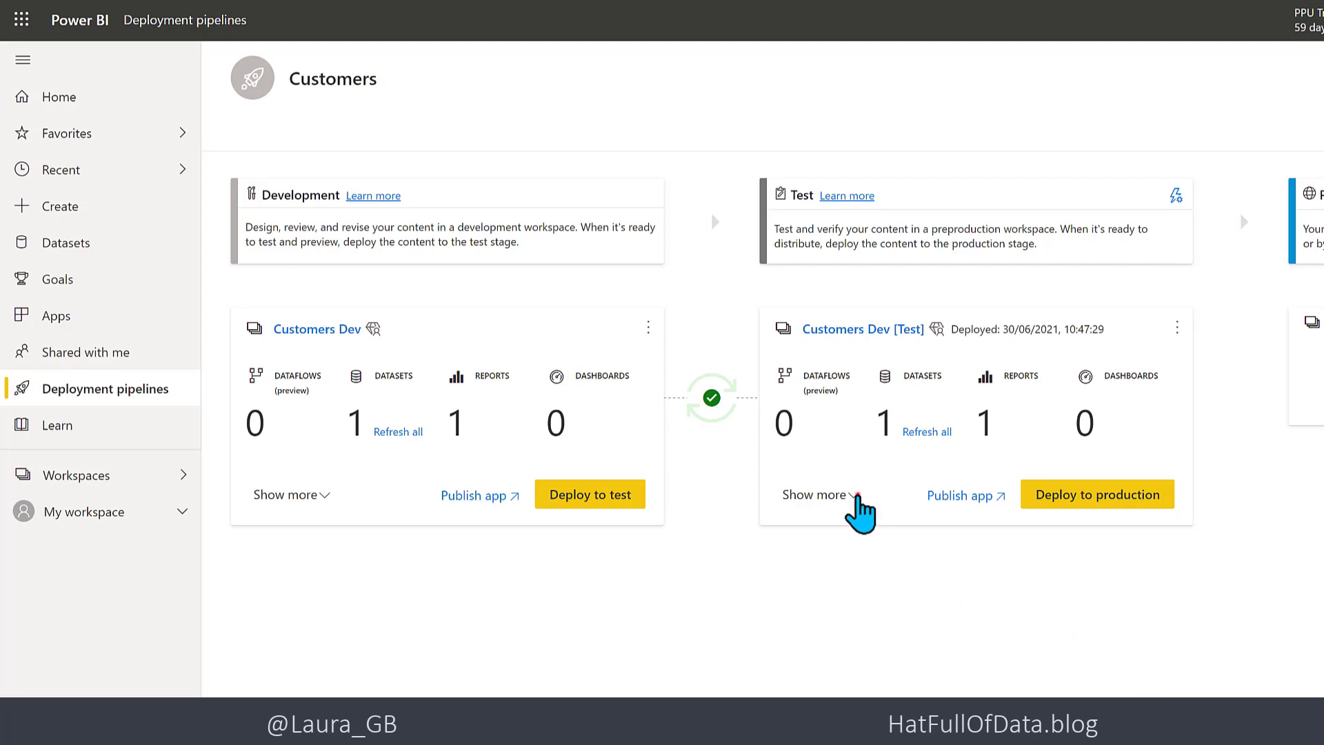
- Open the settings of the Test stage's Customers dataset
{"action": "left_click", "coordinate": [856, 496]}
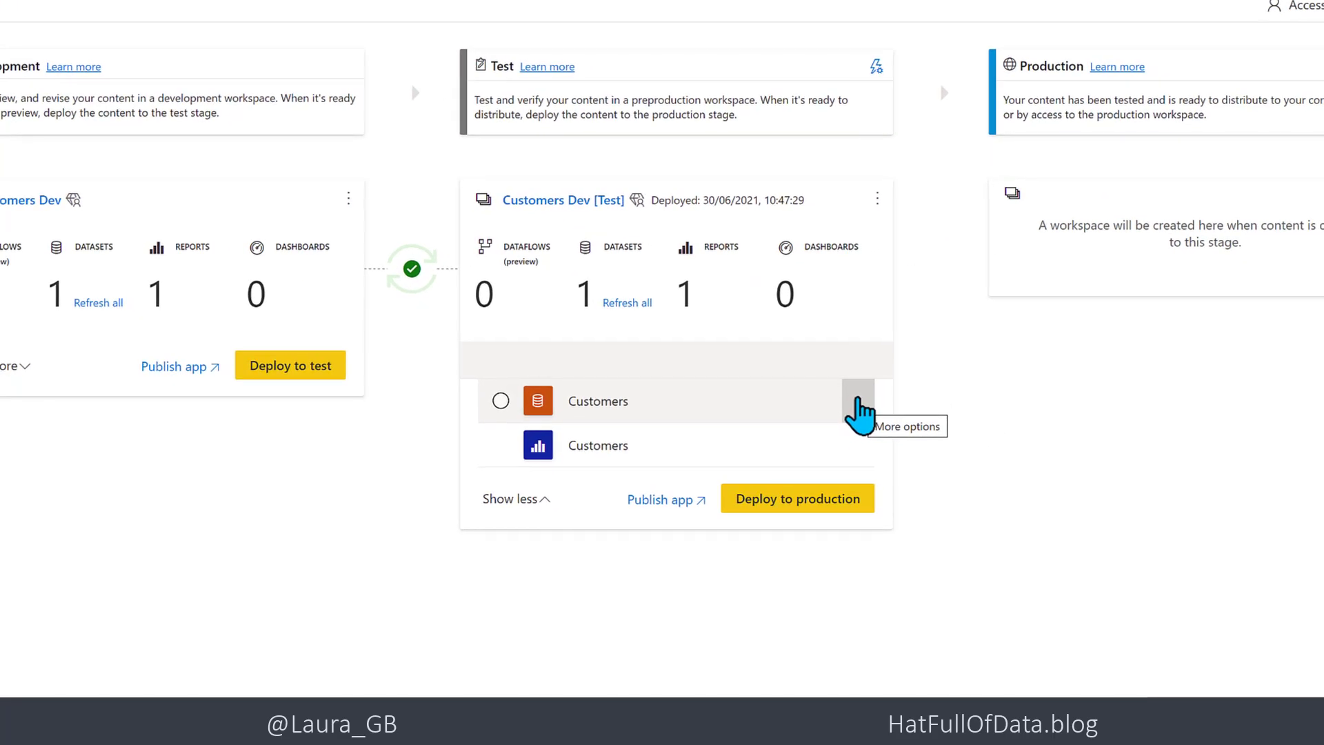
{"action": "left_click", "coordinate": [859, 407]}
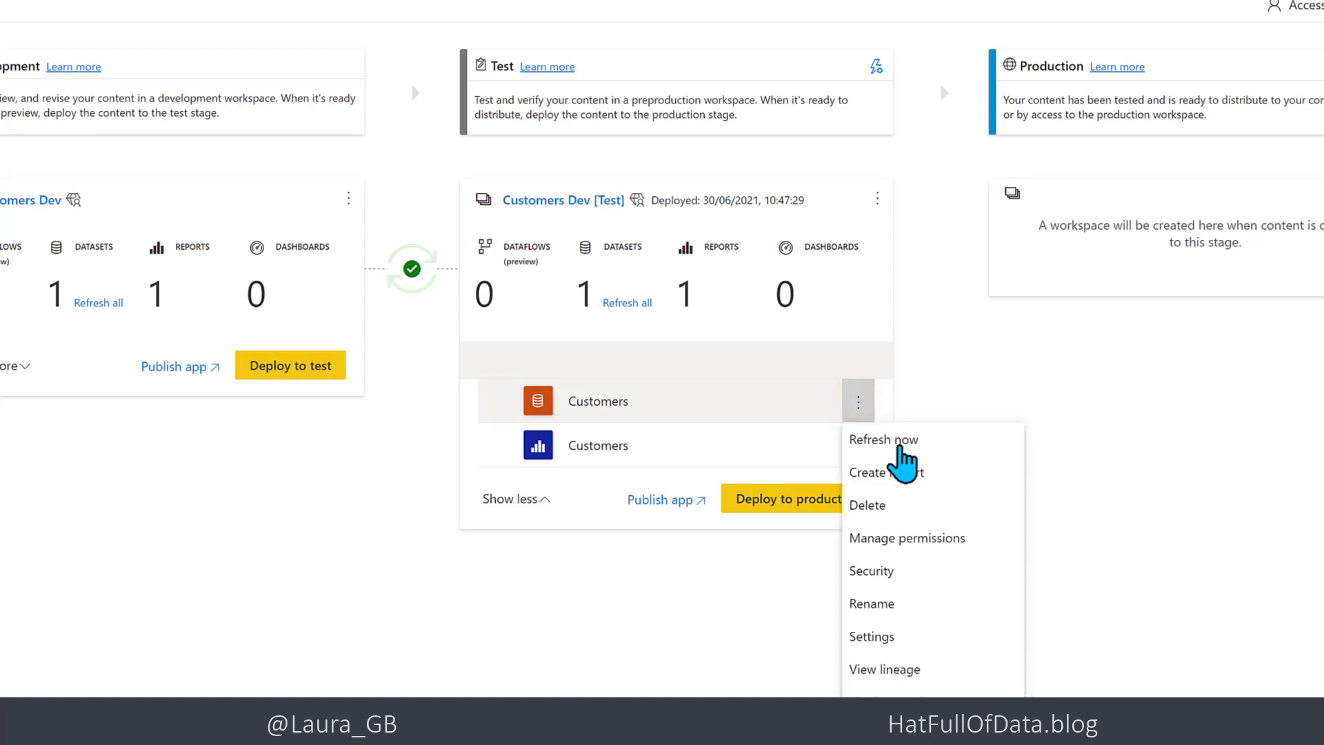
{"action": "left_click", "coordinate": [883, 637]}
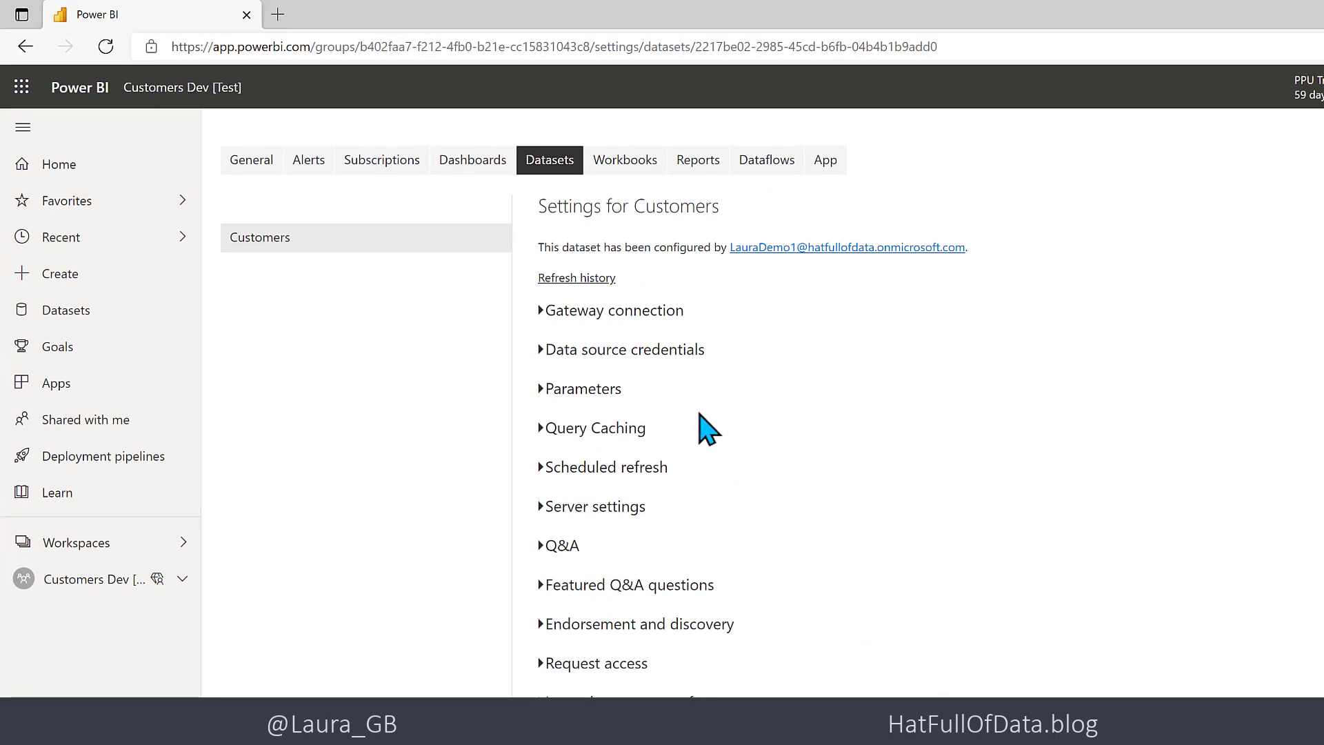
- Expand the Test dataset's data source credentials to confirm Database-Test on lgb-app-server.database.windows.net
{"action": "left_click", "coordinate": [669, 349]}
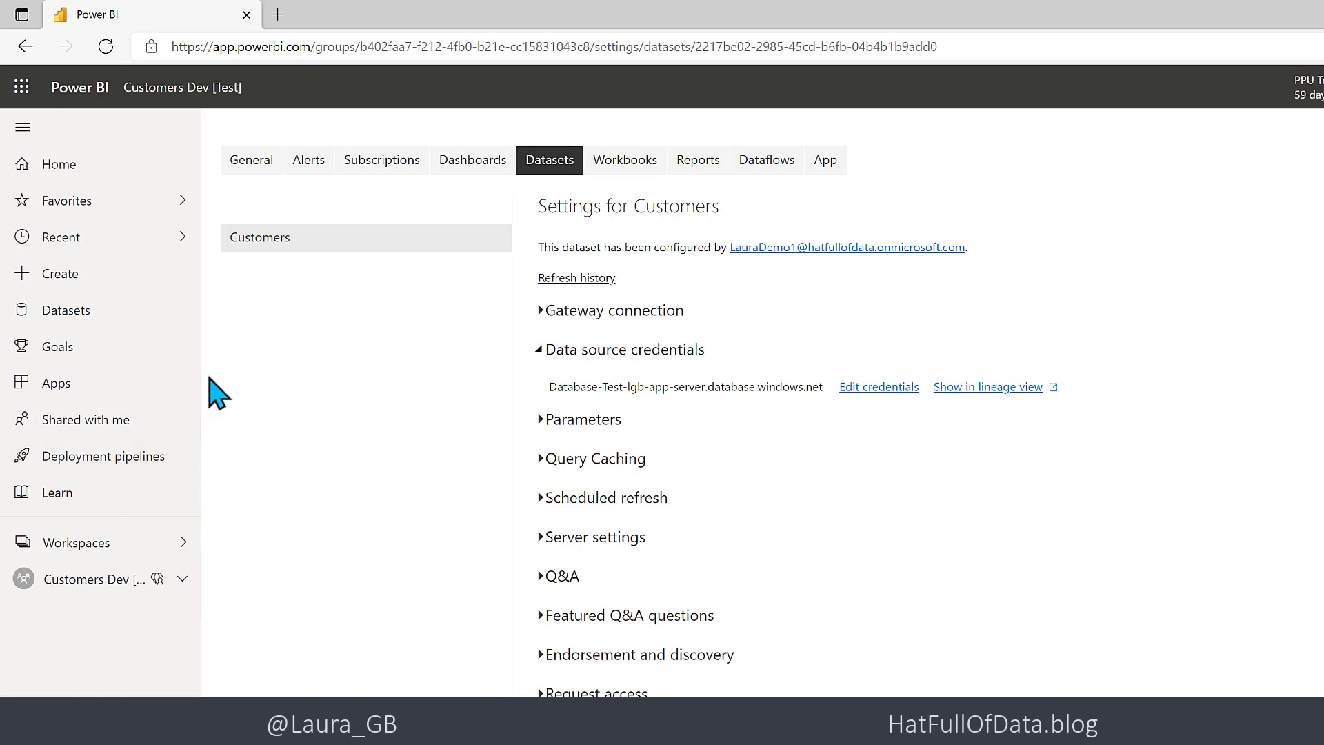
- Refresh the Customers pipeline's Test stage and open its Customer Report showing 50 customers
{"action": "left_click", "coordinate": [105, 457]}
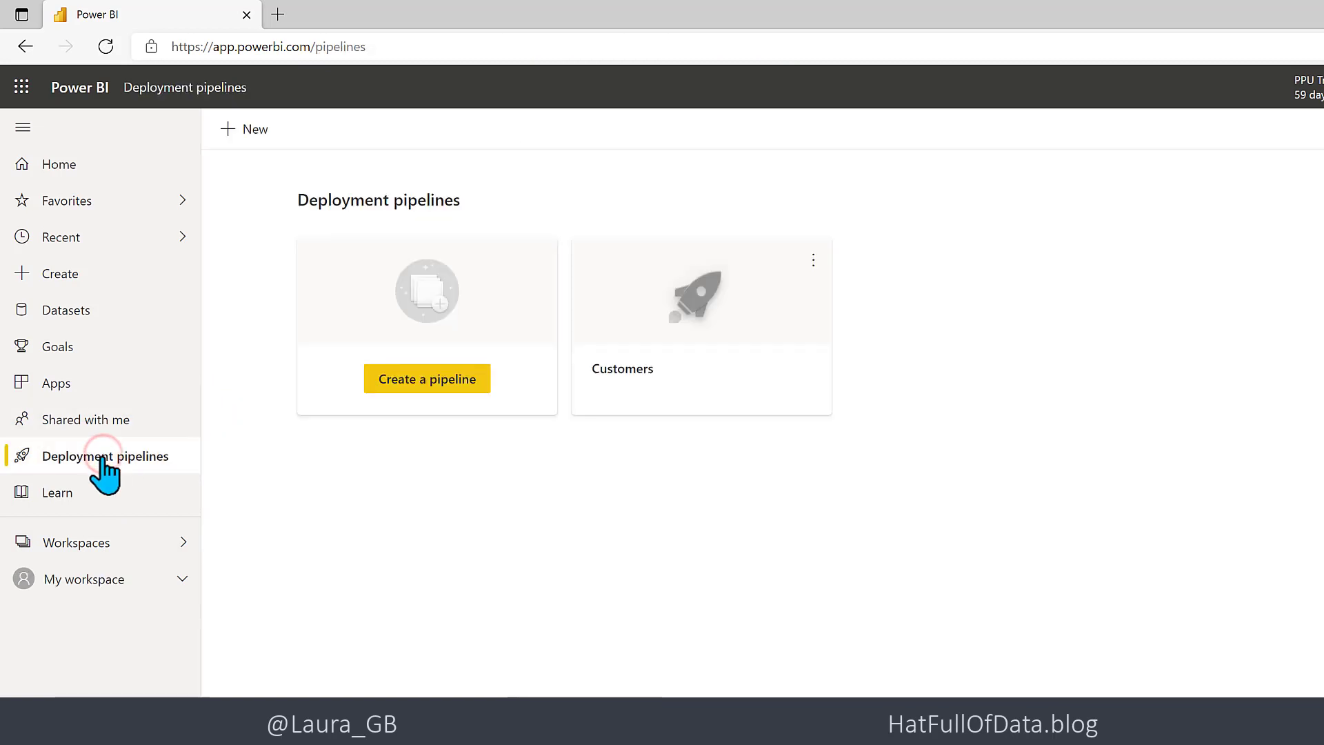
{"action": "left_click", "coordinate": [695, 309]}
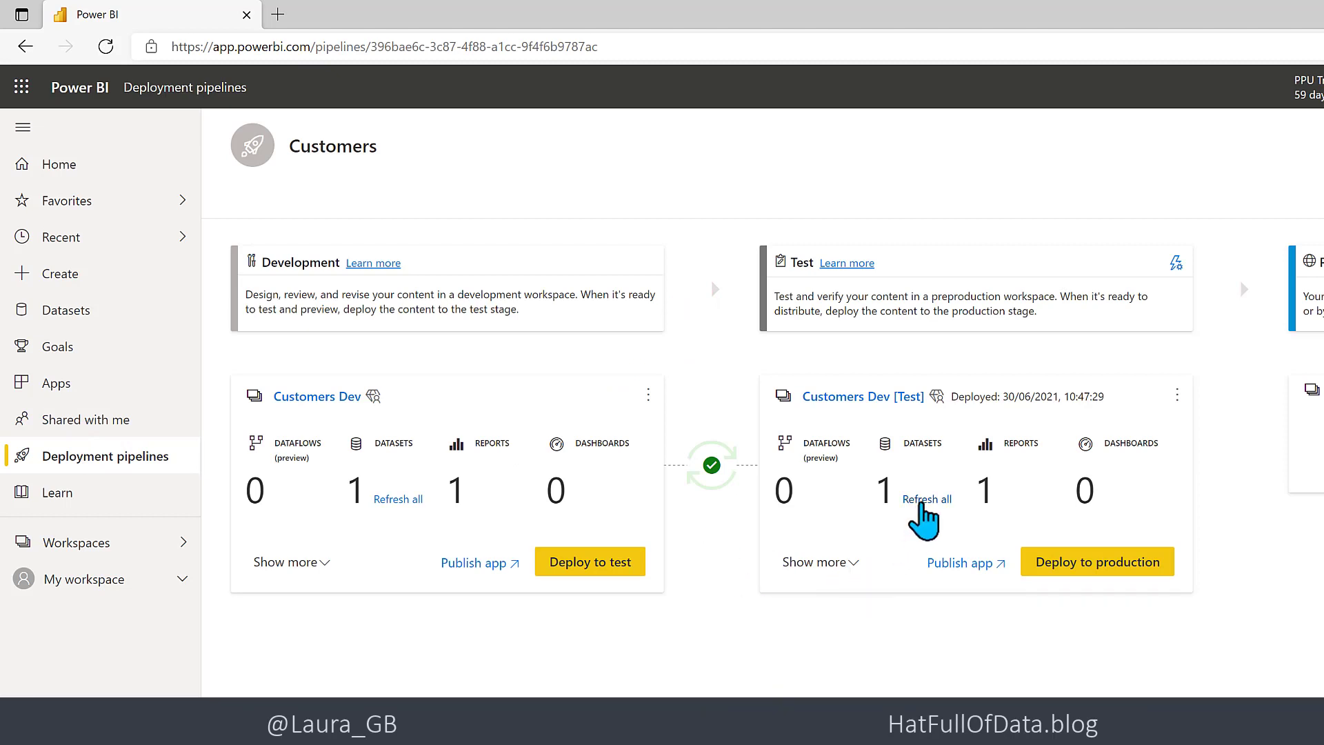
{"action": "left_click", "coordinate": [922, 501]}
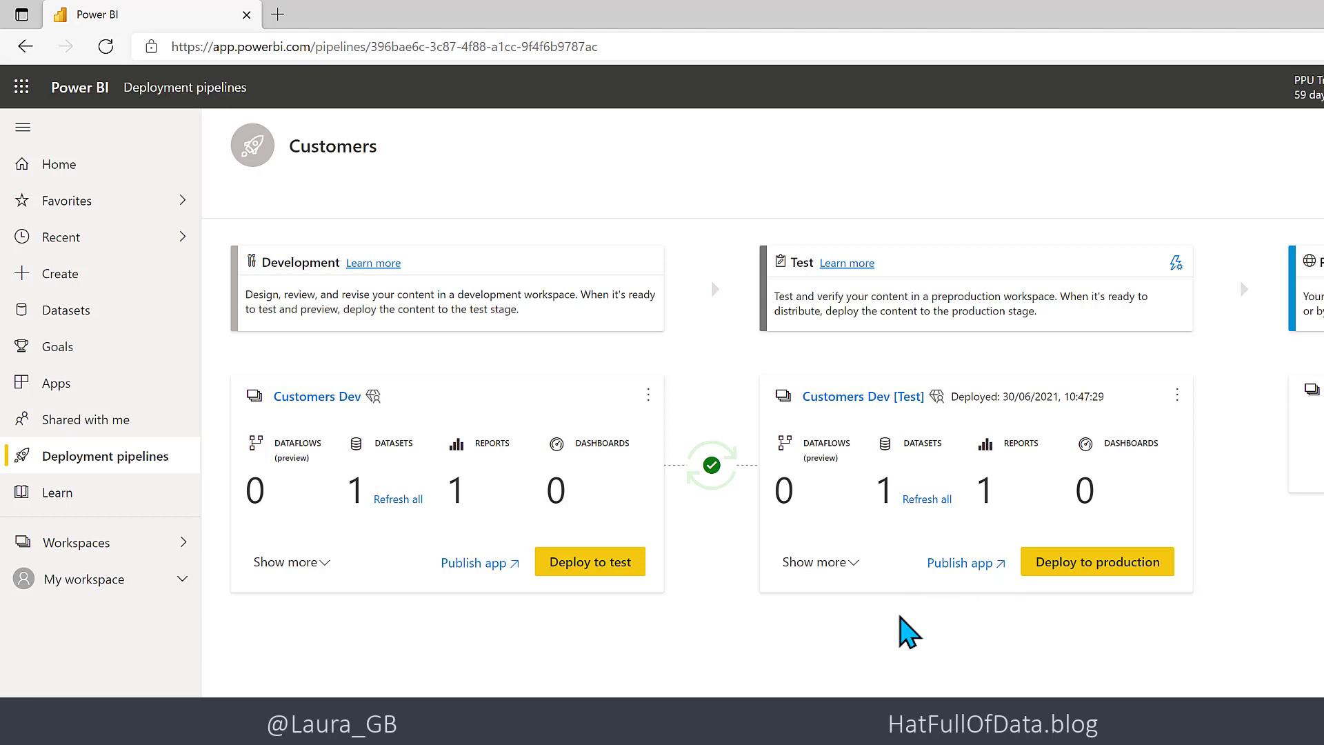
{"action": "left_click", "coordinate": [839, 562]}
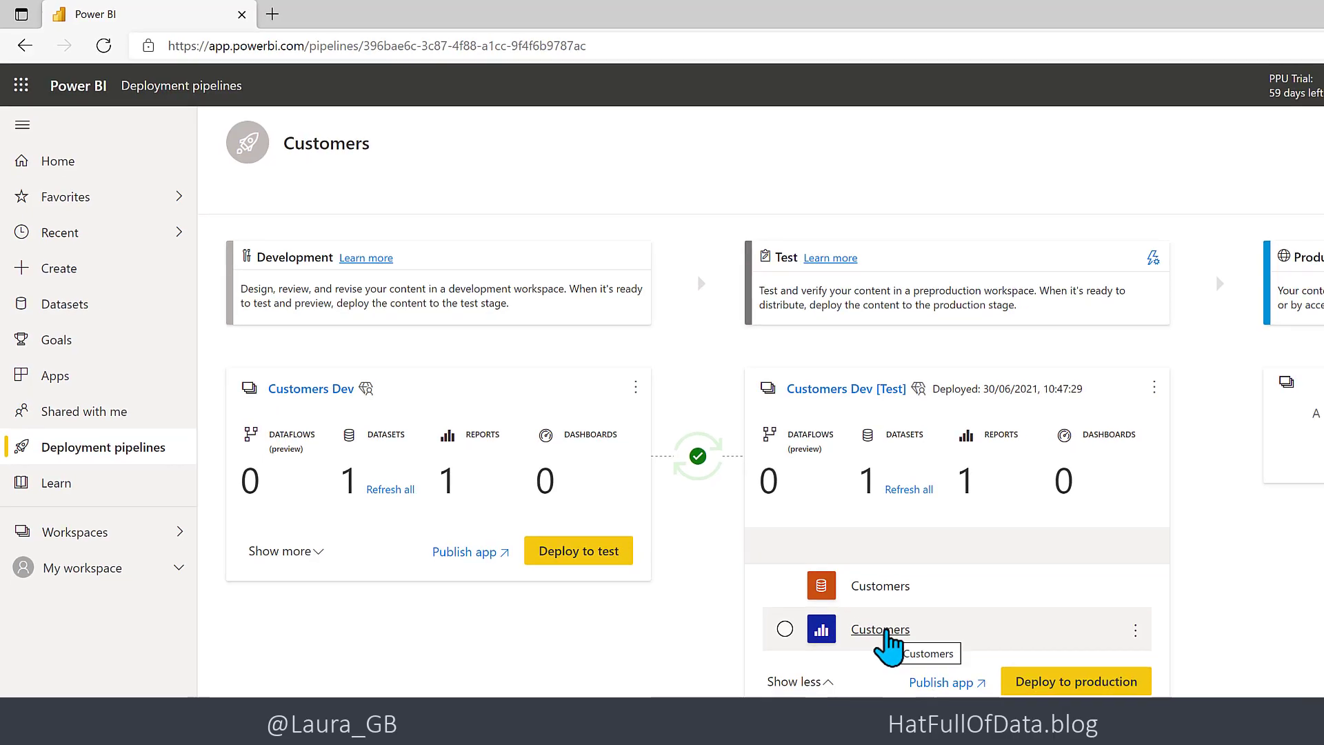
{"action": "left_click", "coordinate": [898, 641]}
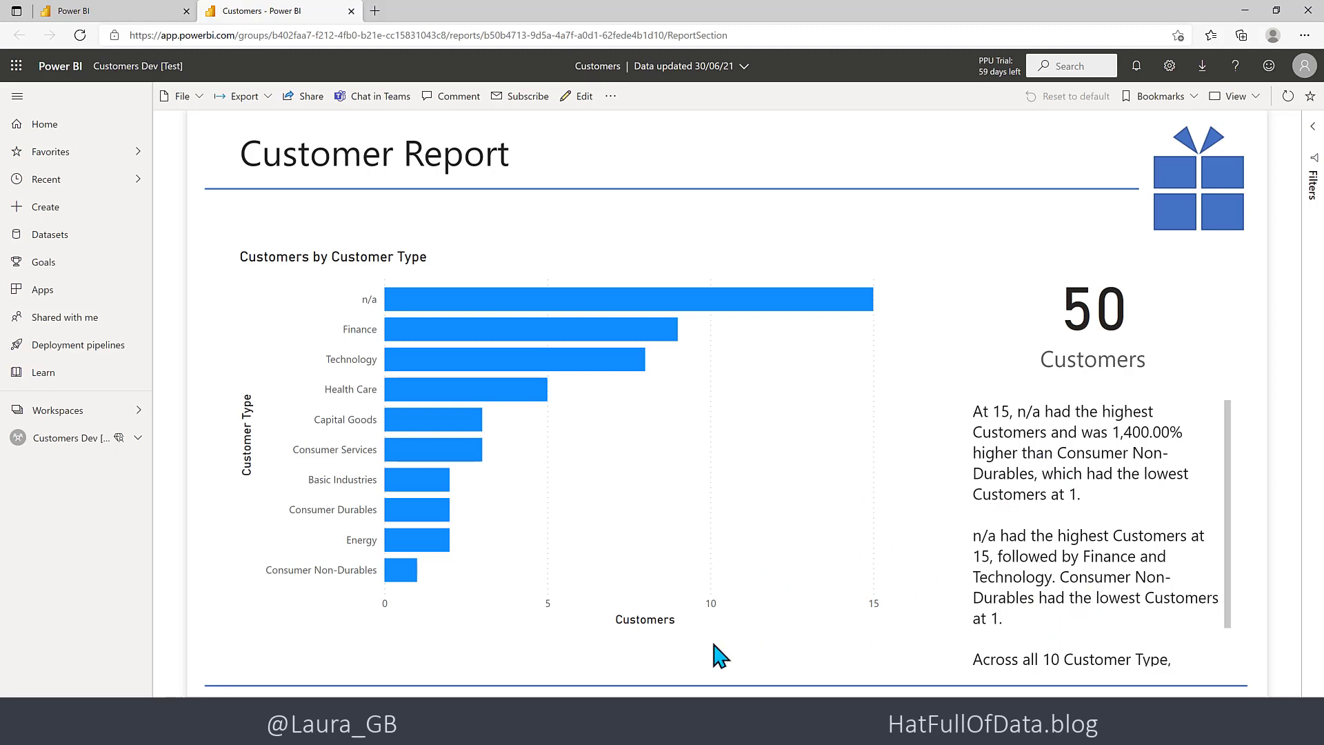
- Deploy the Test stage content to a new Production stage
{"action": "left_click", "coordinate": [114, 15]}
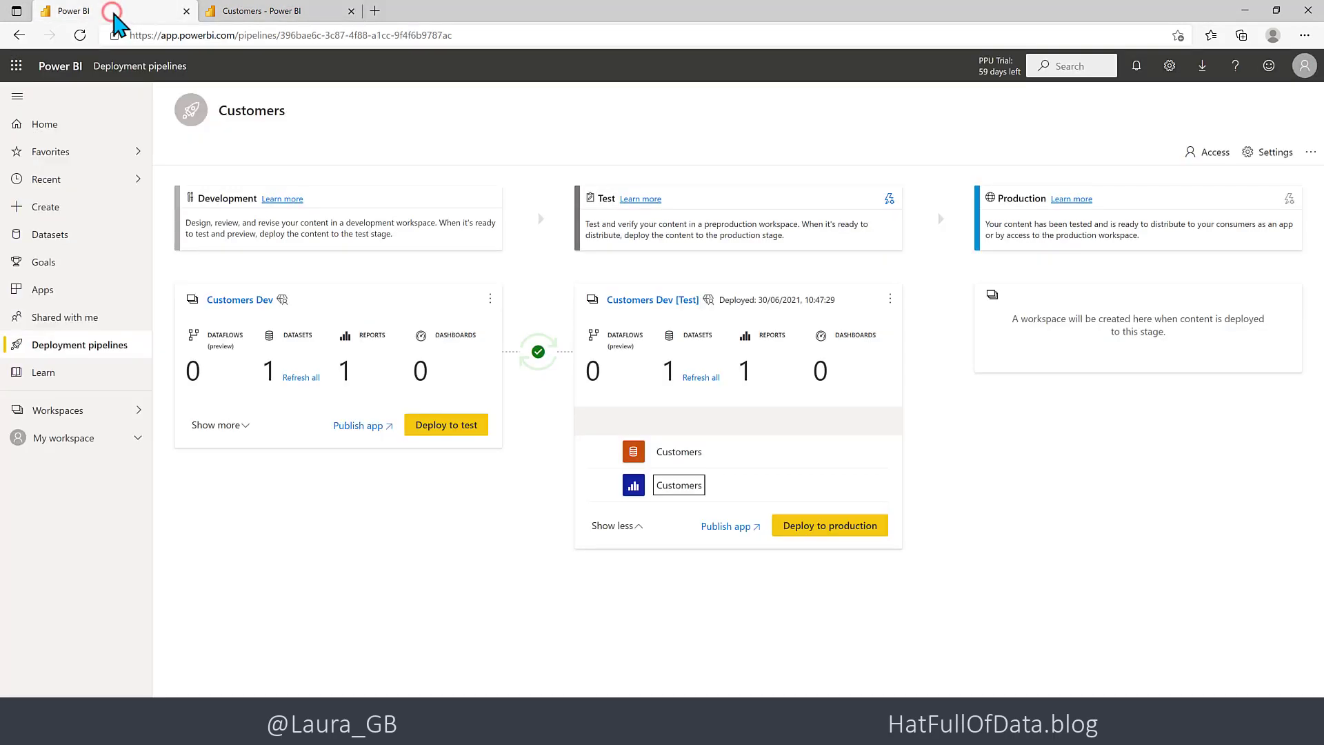
{"action": "left_click", "coordinate": [842, 532]}
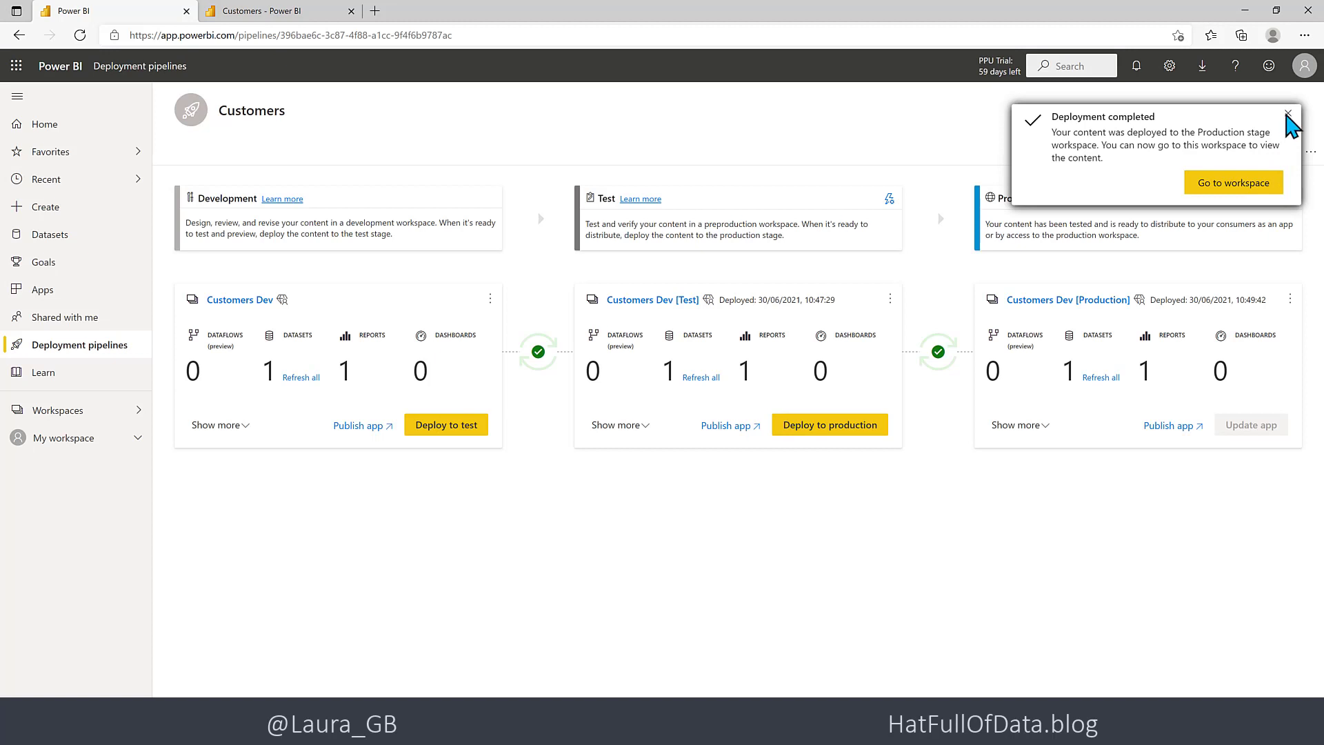
{"action": "left_click", "coordinate": [1288, 115]}
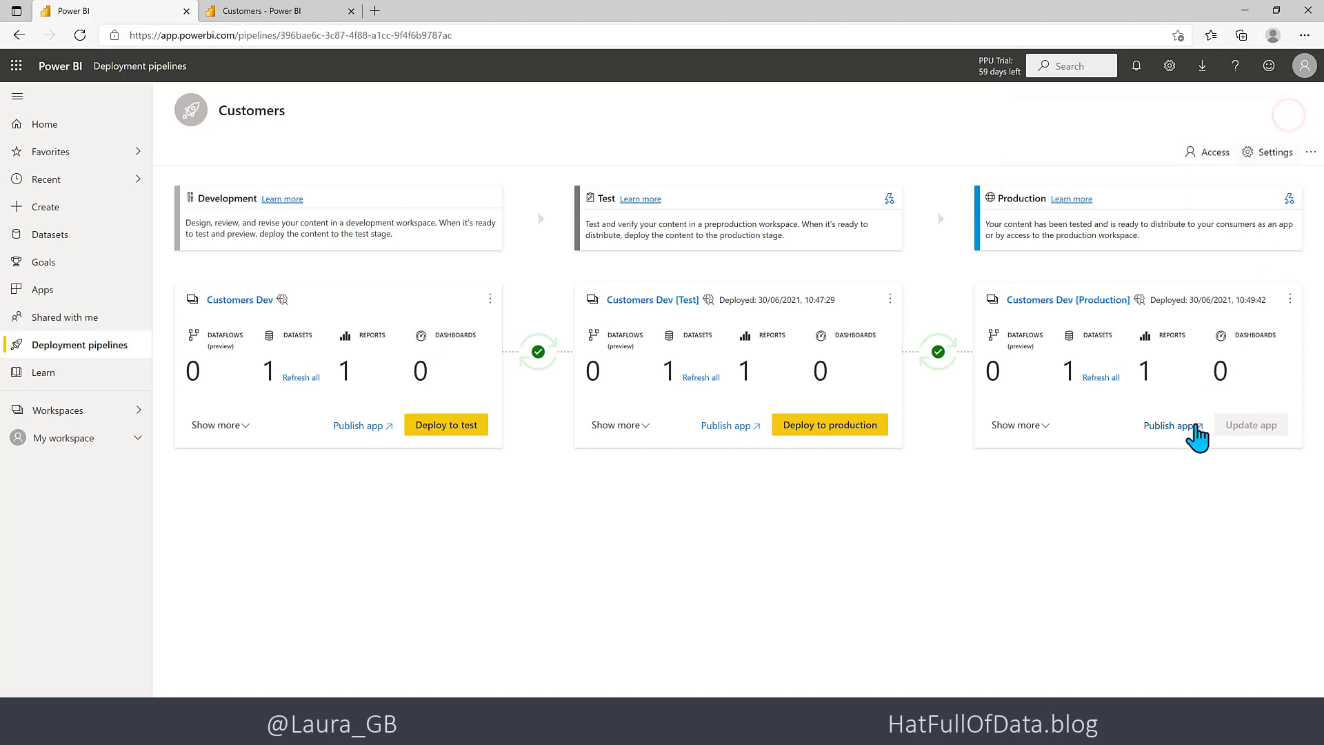
- Add a Production parameter rule on the Customers dataset setting Database to Database-Prod, and save
{"action": "left_click", "coordinate": [1289, 200]}
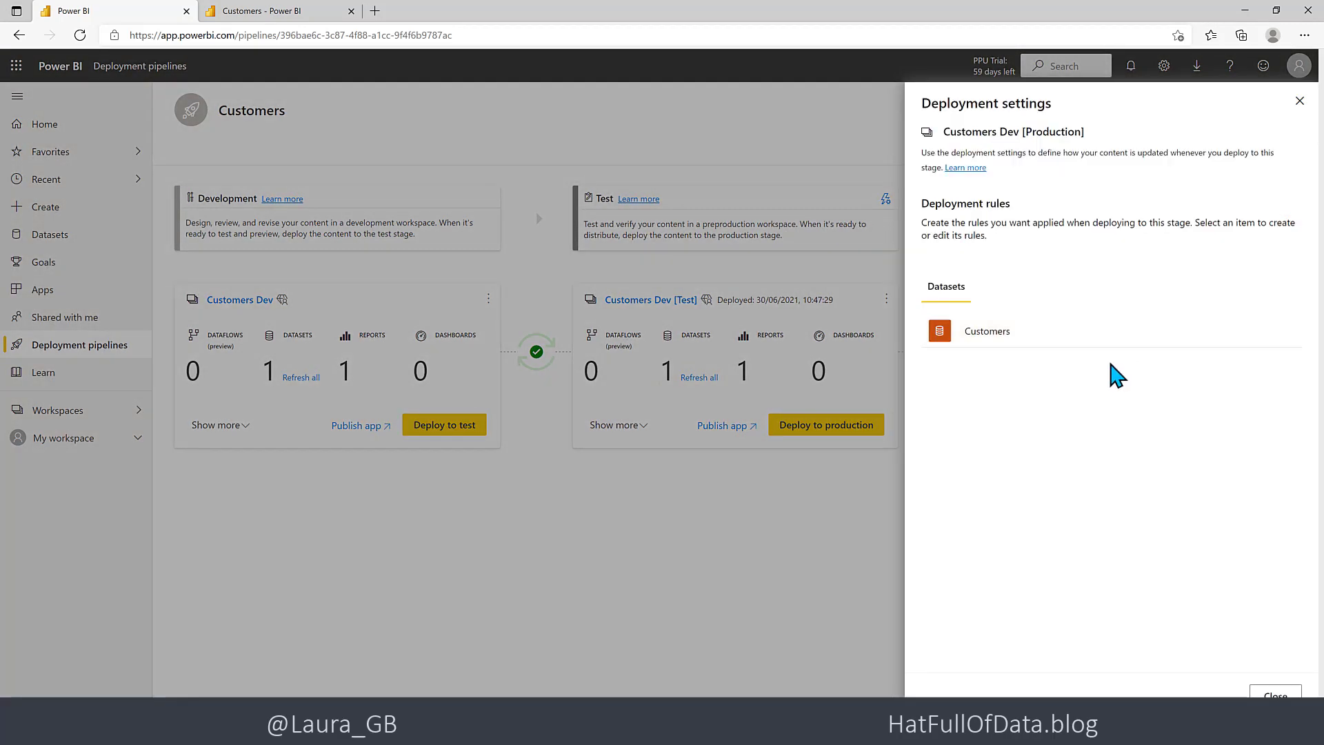
{"action": "left_click", "coordinate": [1142, 331]}
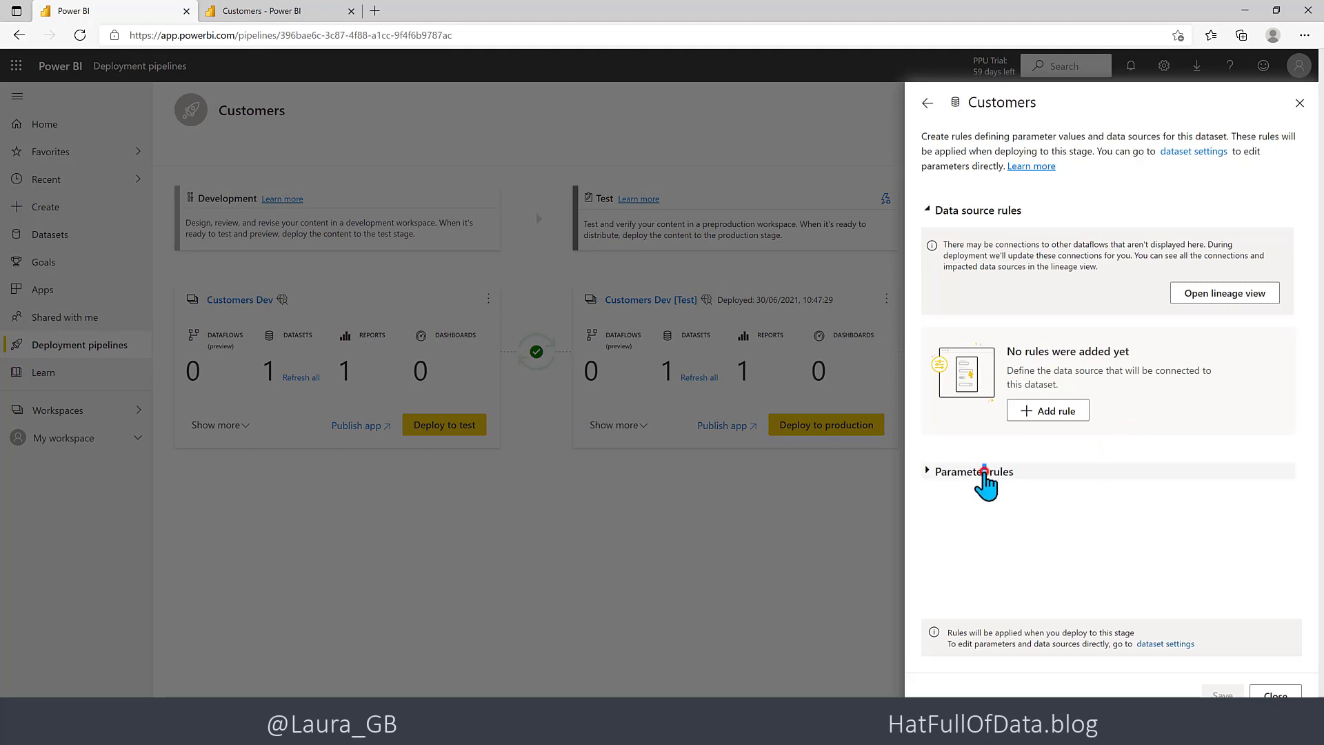
{"action": "left_click", "coordinate": [984, 472]}
{"action": "left_click", "coordinate": [1038, 575]}
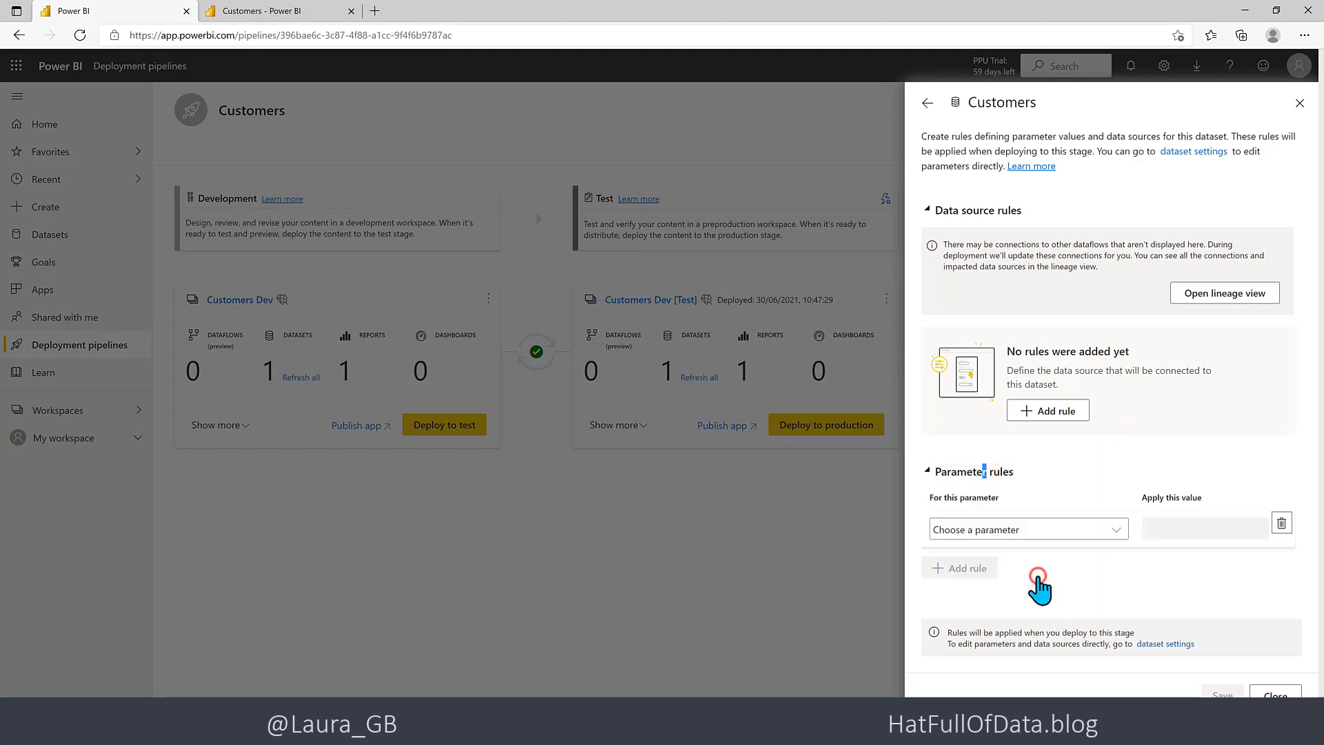
{"action": "left_click", "coordinate": [1068, 529]}
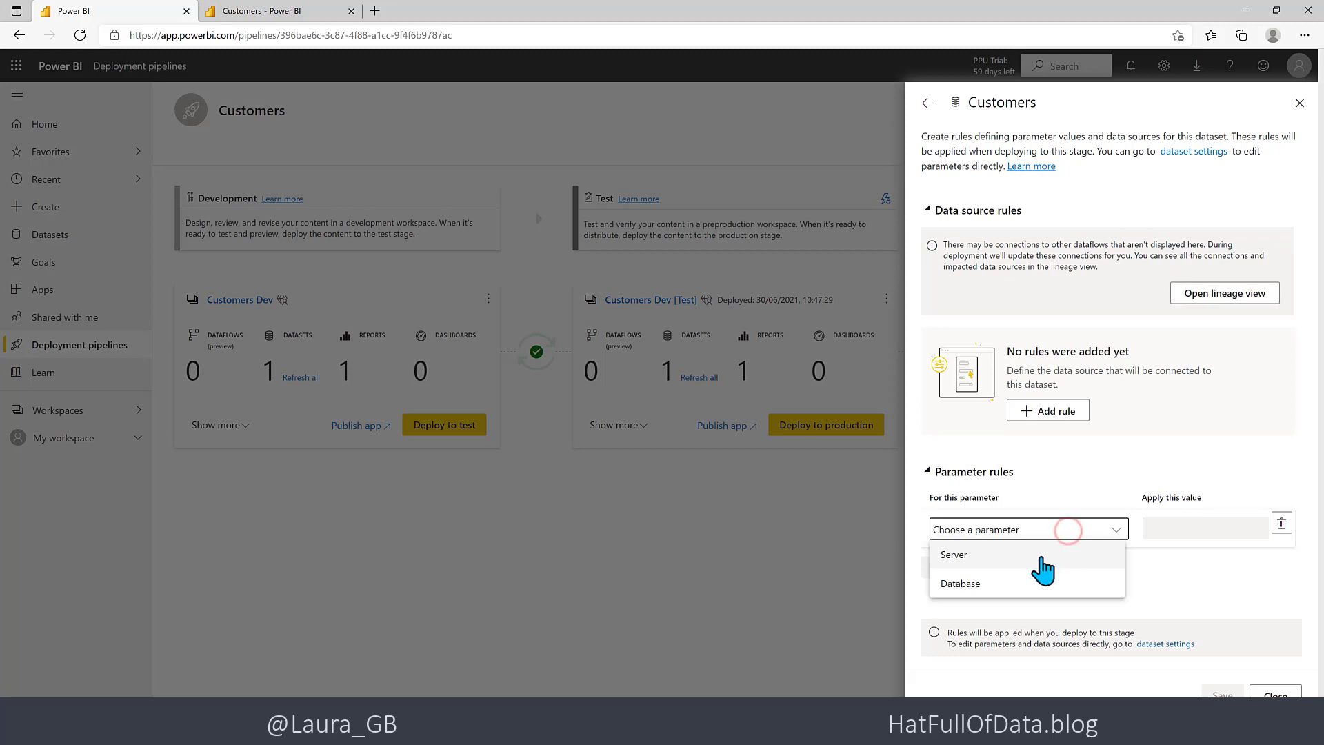
{"action": "left_click", "coordinate": [961, 583]}
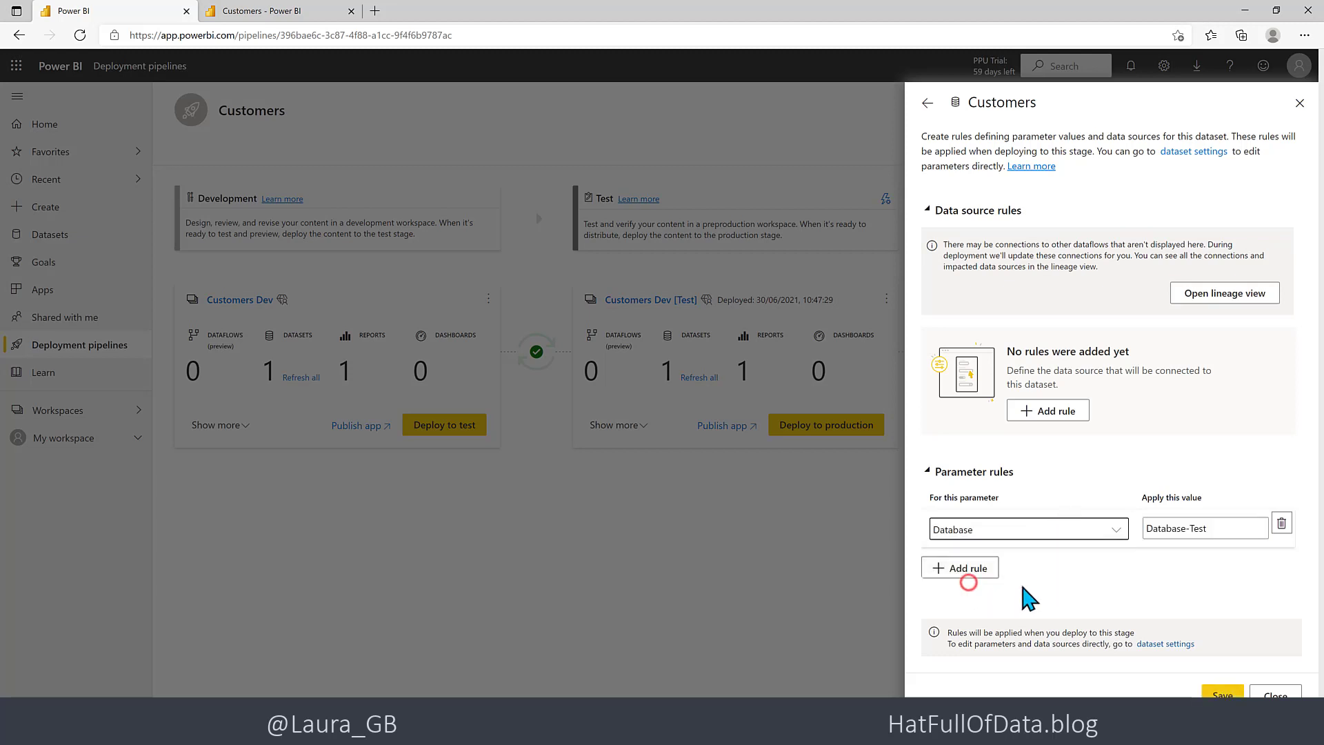
{"action": "left_click", "coordinate": [1217, 527]}
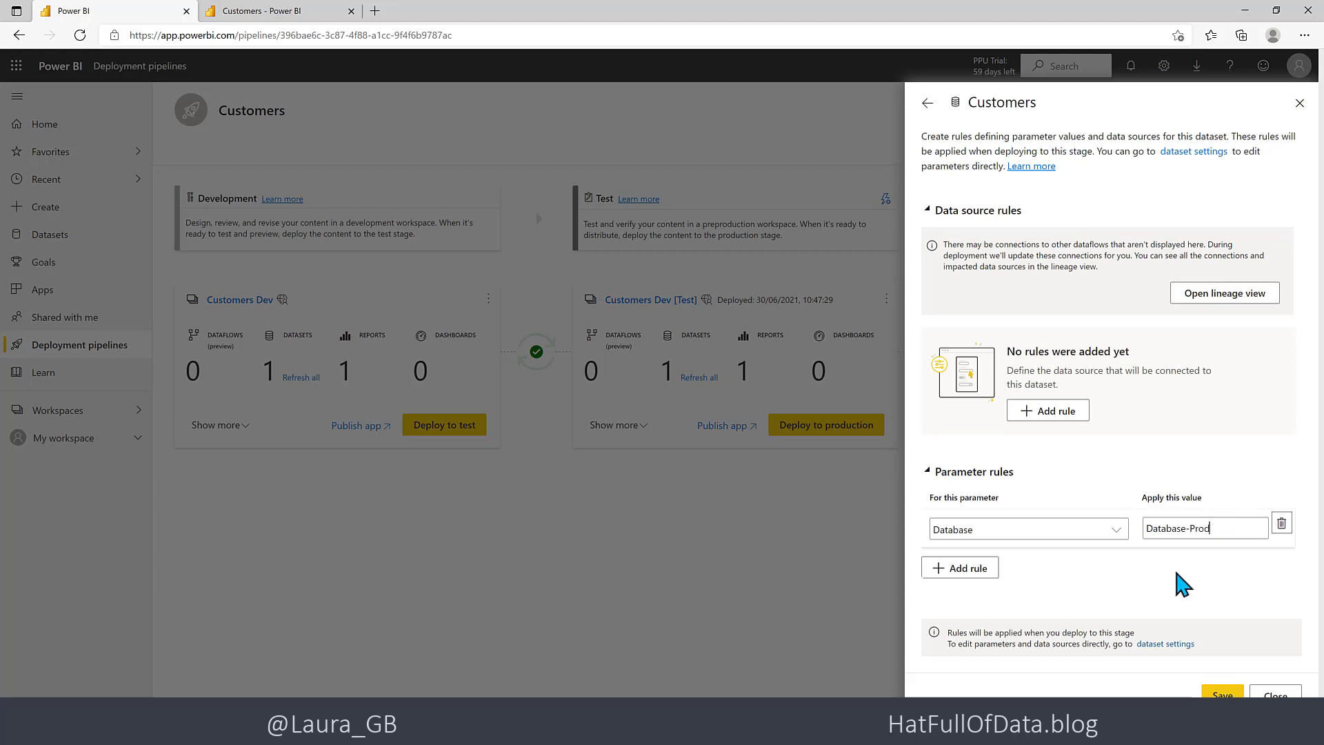
{"action": "left_click", "coordinate": [1219, 695]}
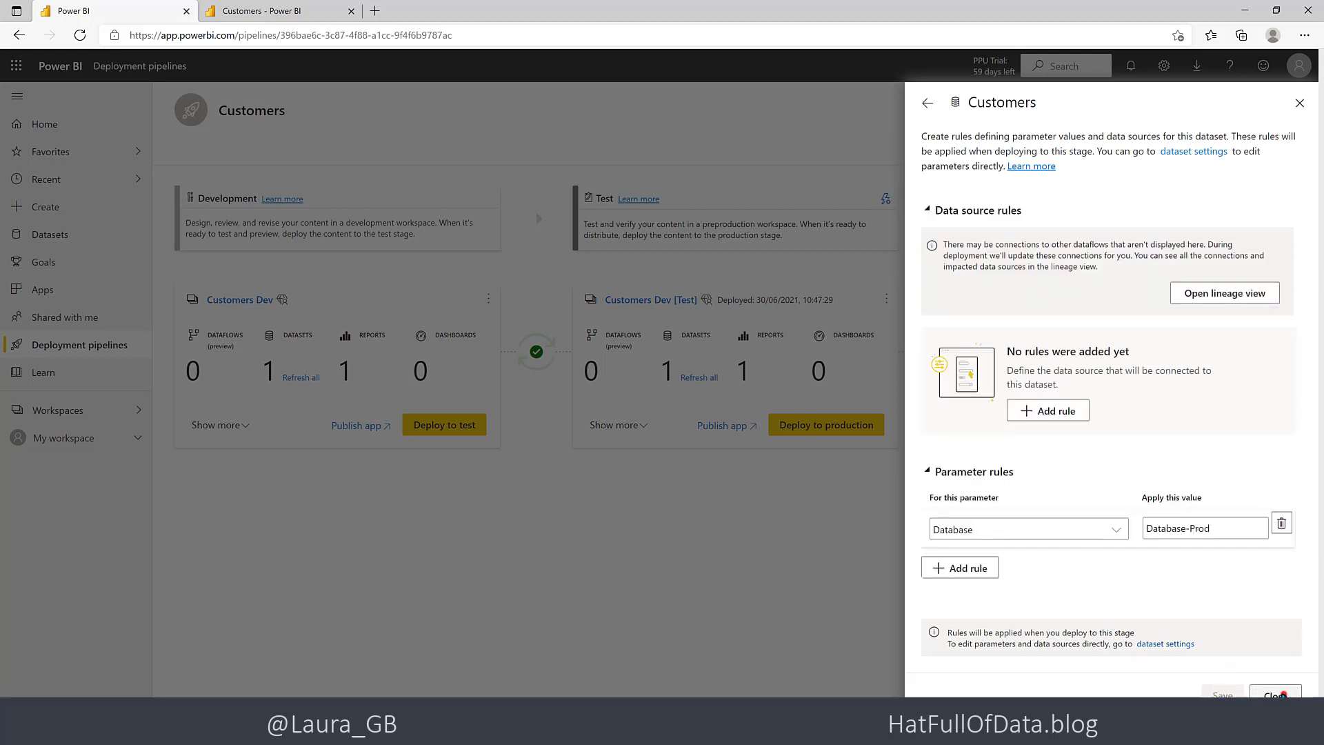
{"action": "left_click", "coordinate": [1277, 694]}
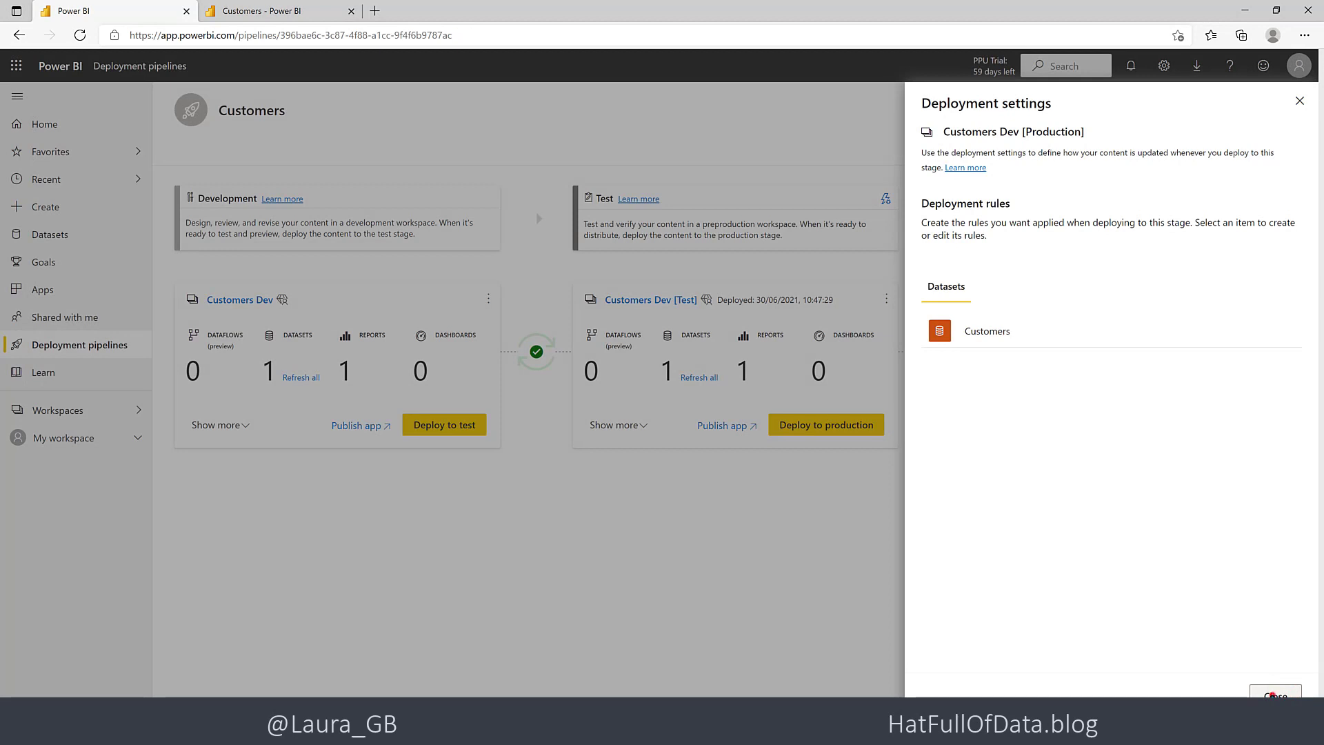
{"action": "left_click", "coordinate": [1275, 694]}
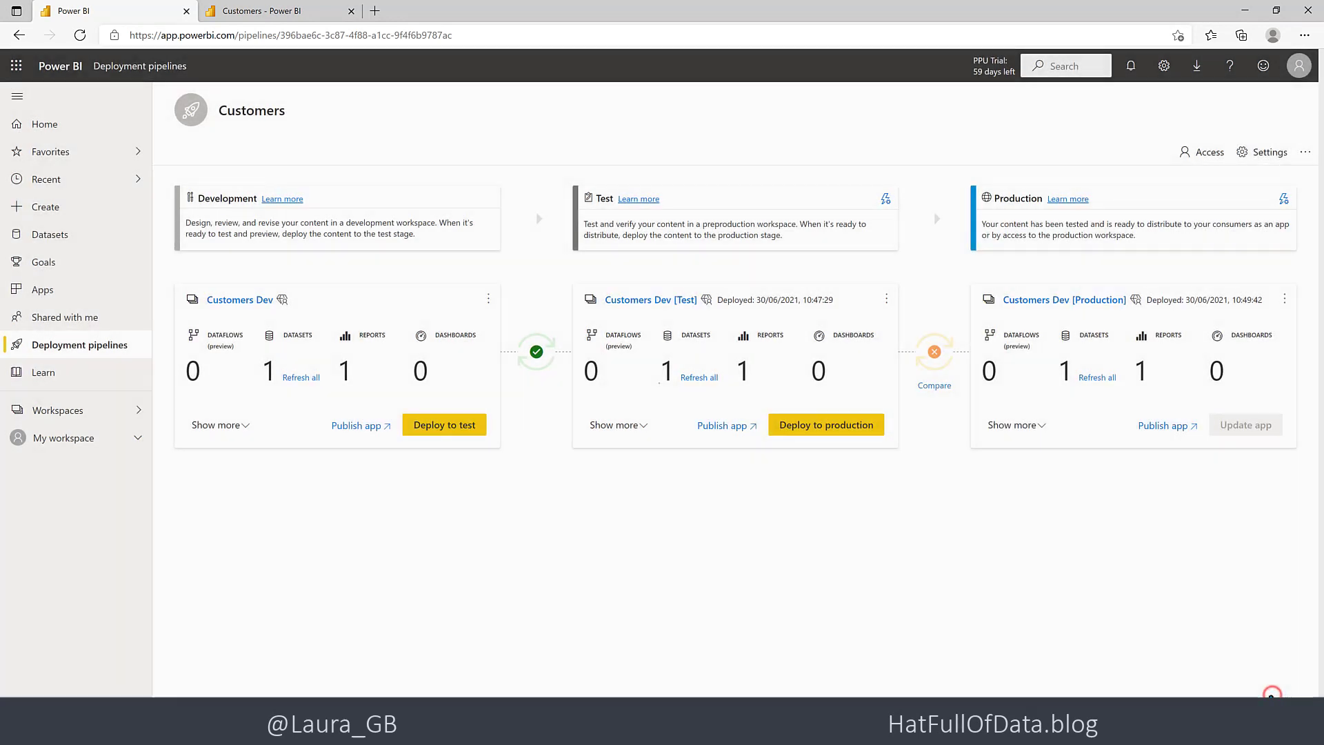
- Redeploy the Test content to Production, replacing the existing production content
{"action": "left_click", "coordinate": [826, 429]}
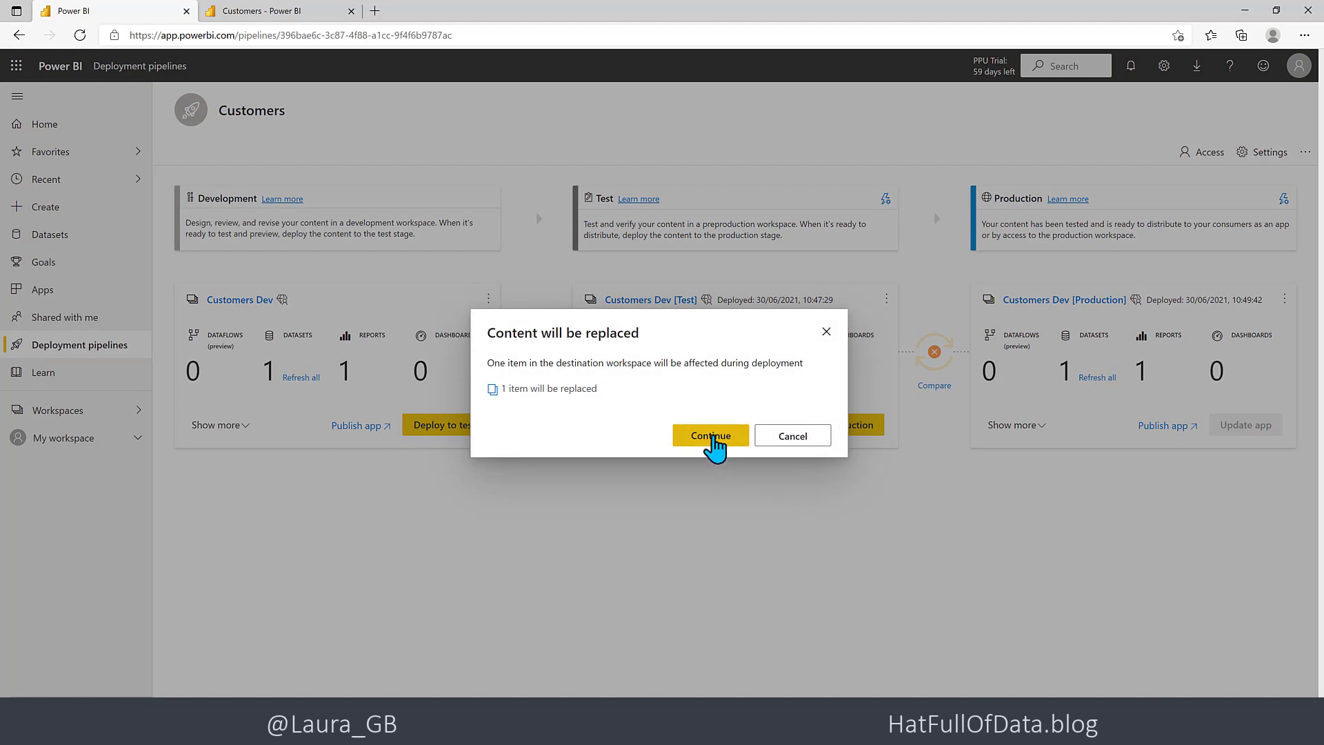
{"action": "left_click", "coordinate": [710, 436]}
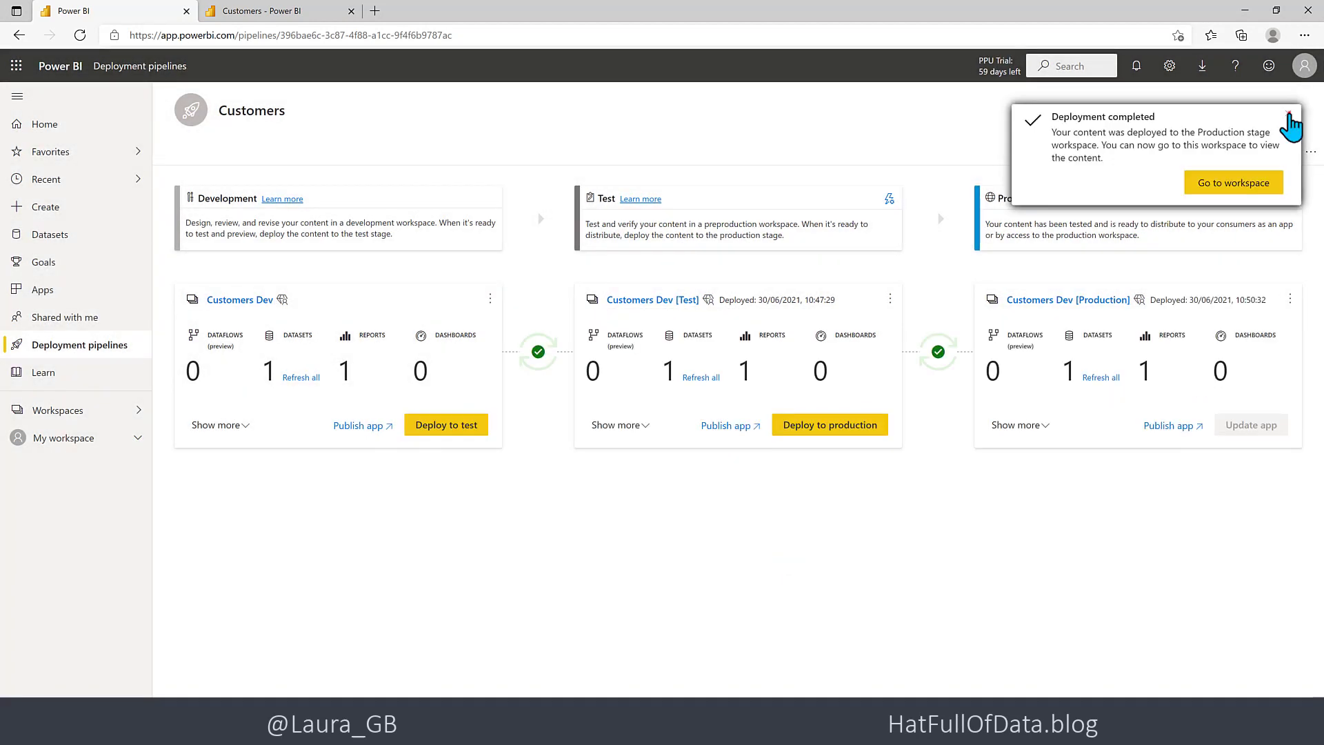
{"action": "left_click", "coordinate": [1288, 114]}
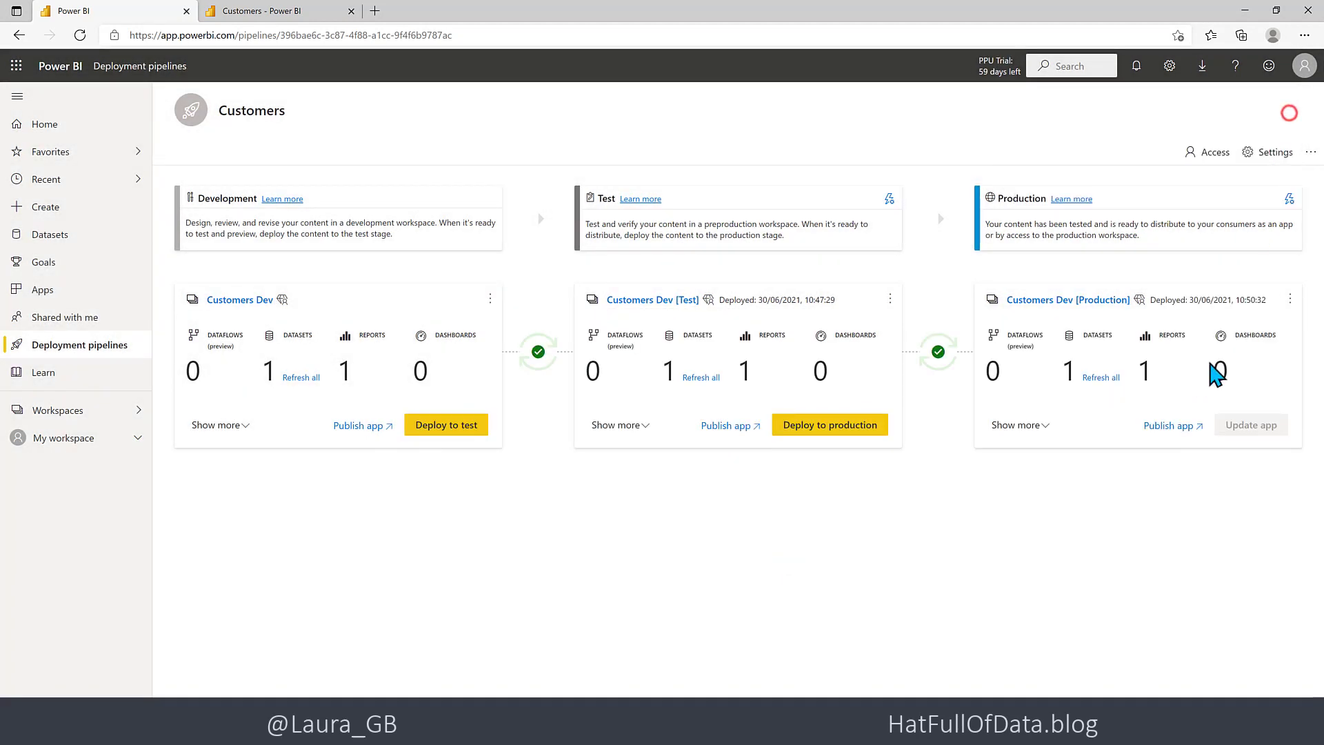
- Refresh the Production stage and open its Customer Report showing 500 customers
{"action": "left_click", "coordinate": [1100, 378]}
{"action": "left_click", "coordinate": [1041, 424]}
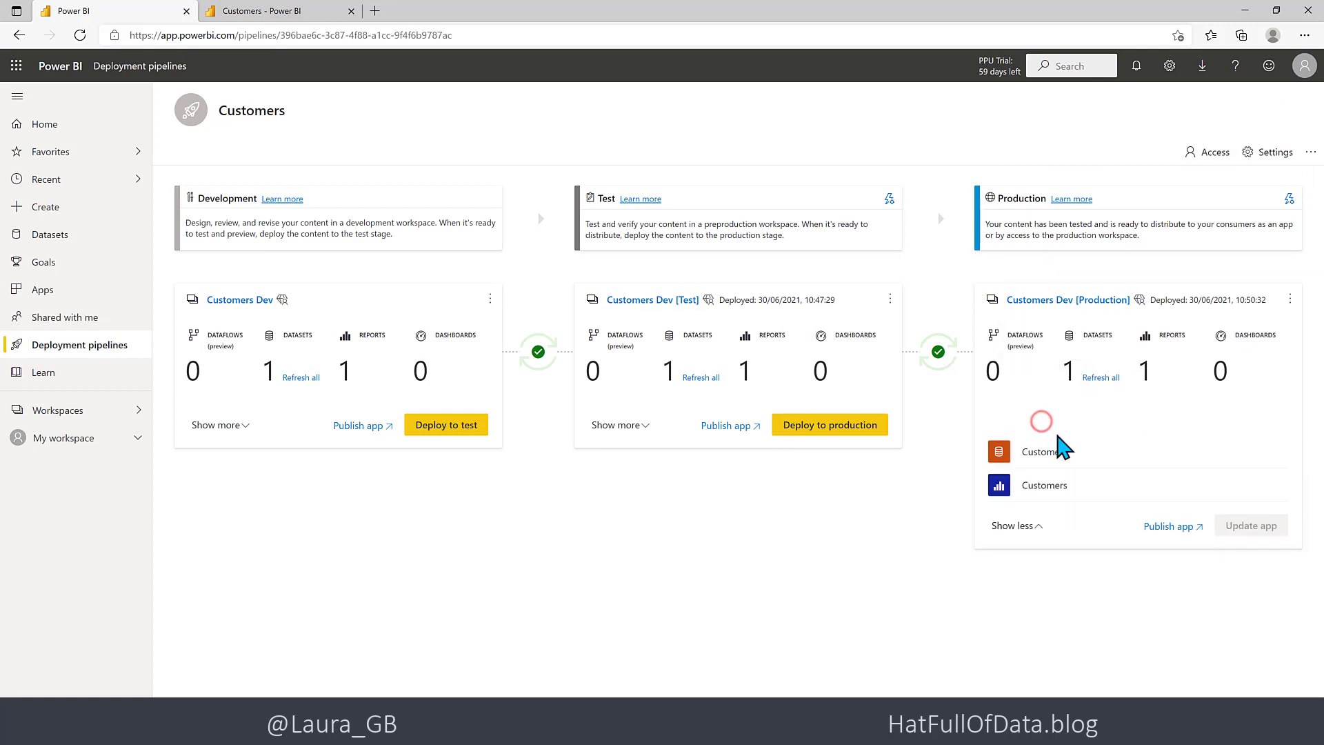
{"action": "left_click", "coordinate": [1043, 491]}
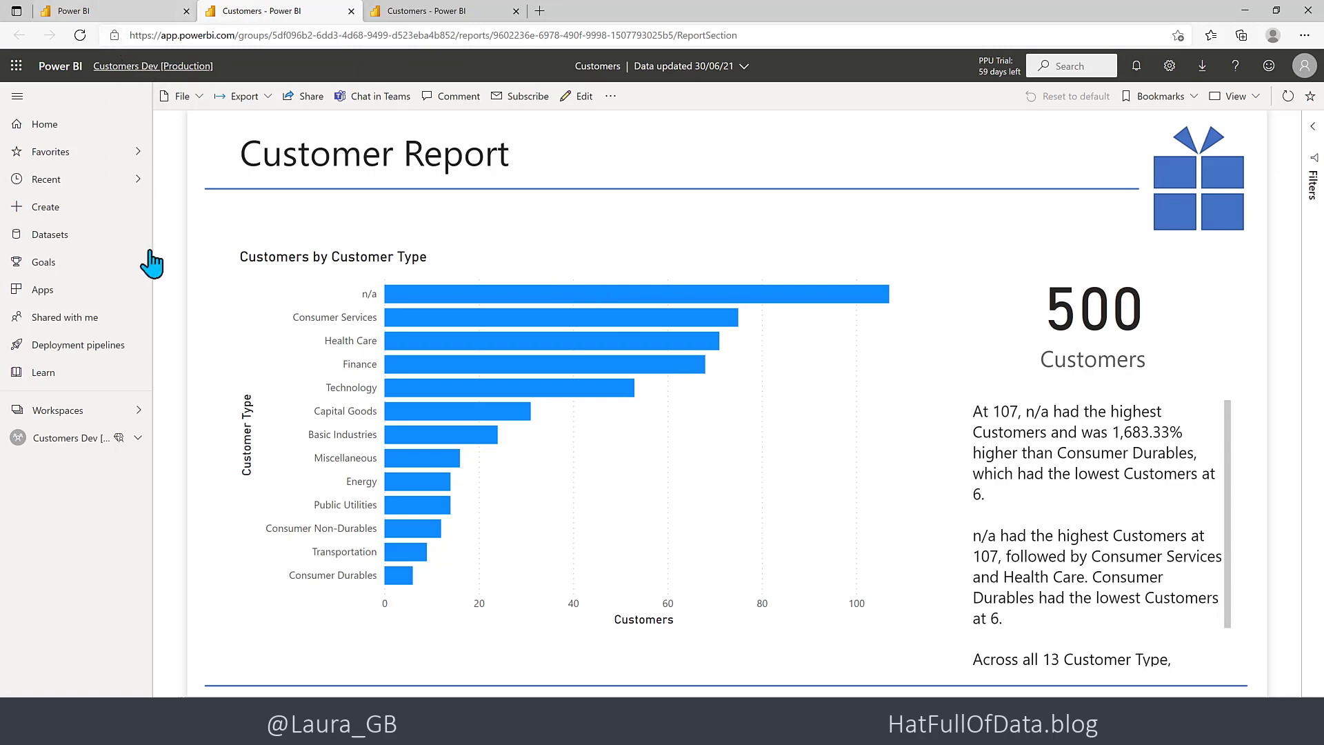
{"action": "left_click", "coordinate": [75, 408]}
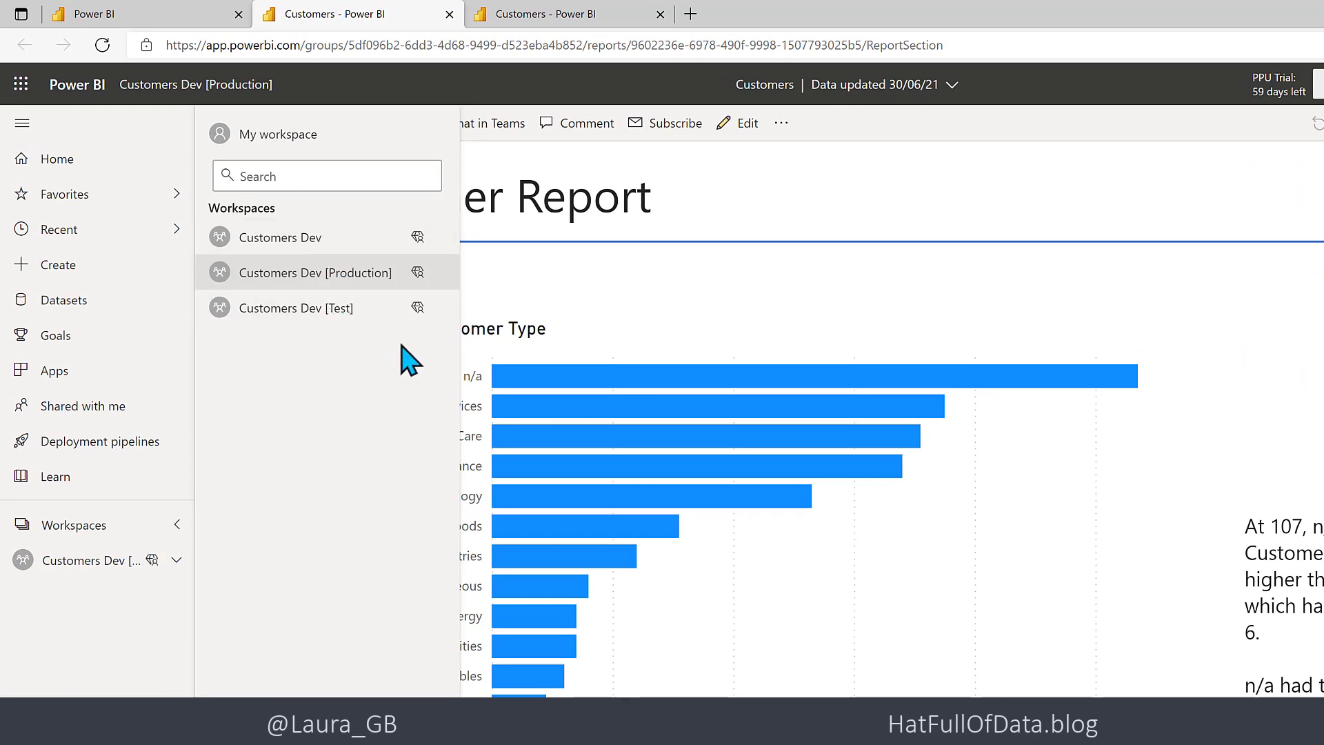
- Review the Customers pipeline's access settings with workspace permissions enabled, then close the panel
{"action": "left_click", "coordinate": [151, 16]}
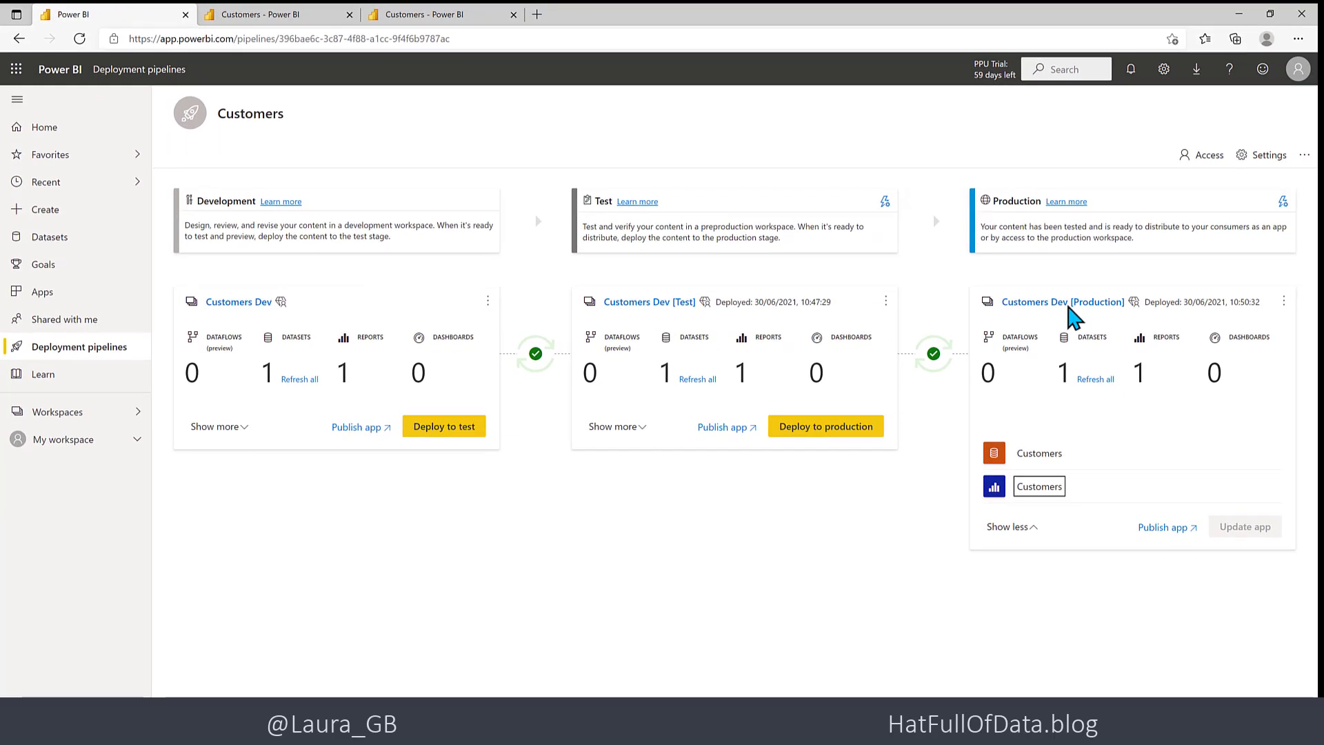
{"action": "left_click", "coordinate": [1207, 154]}
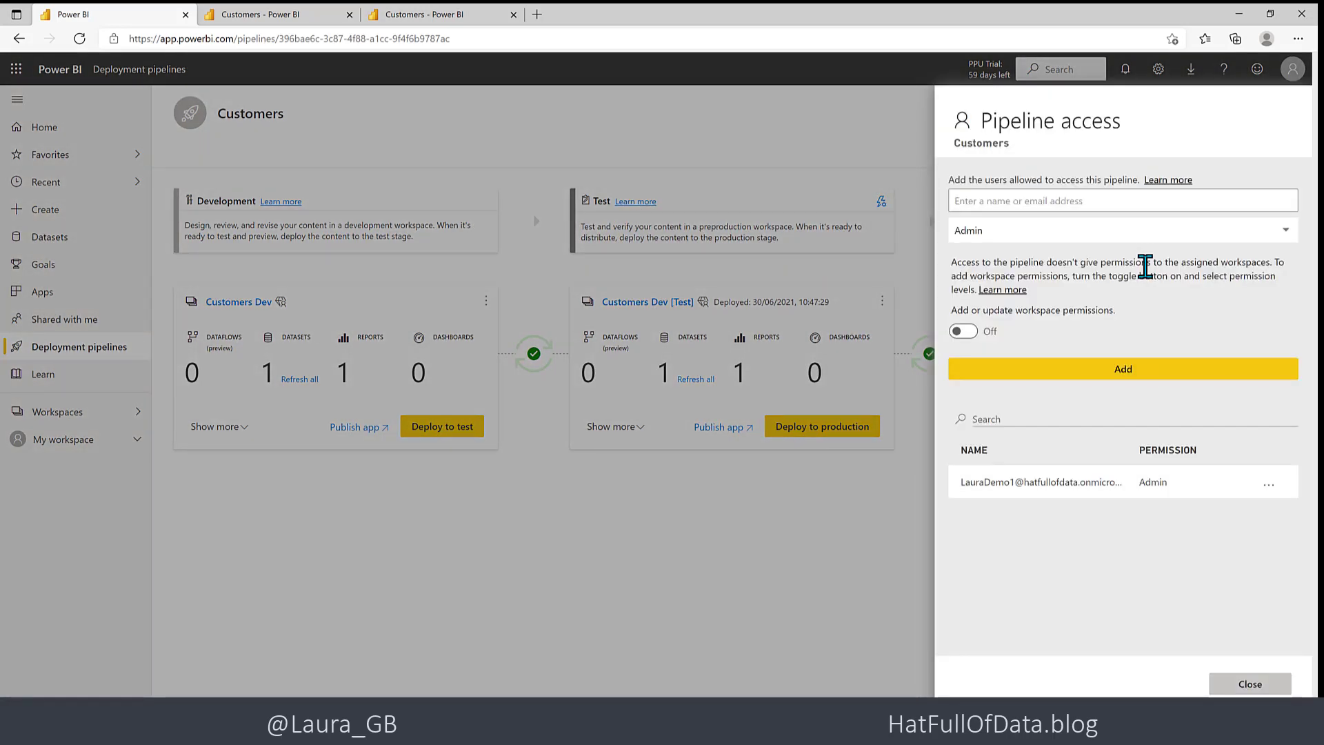
{"action": "left_click", "coordinate": [969, 331]}
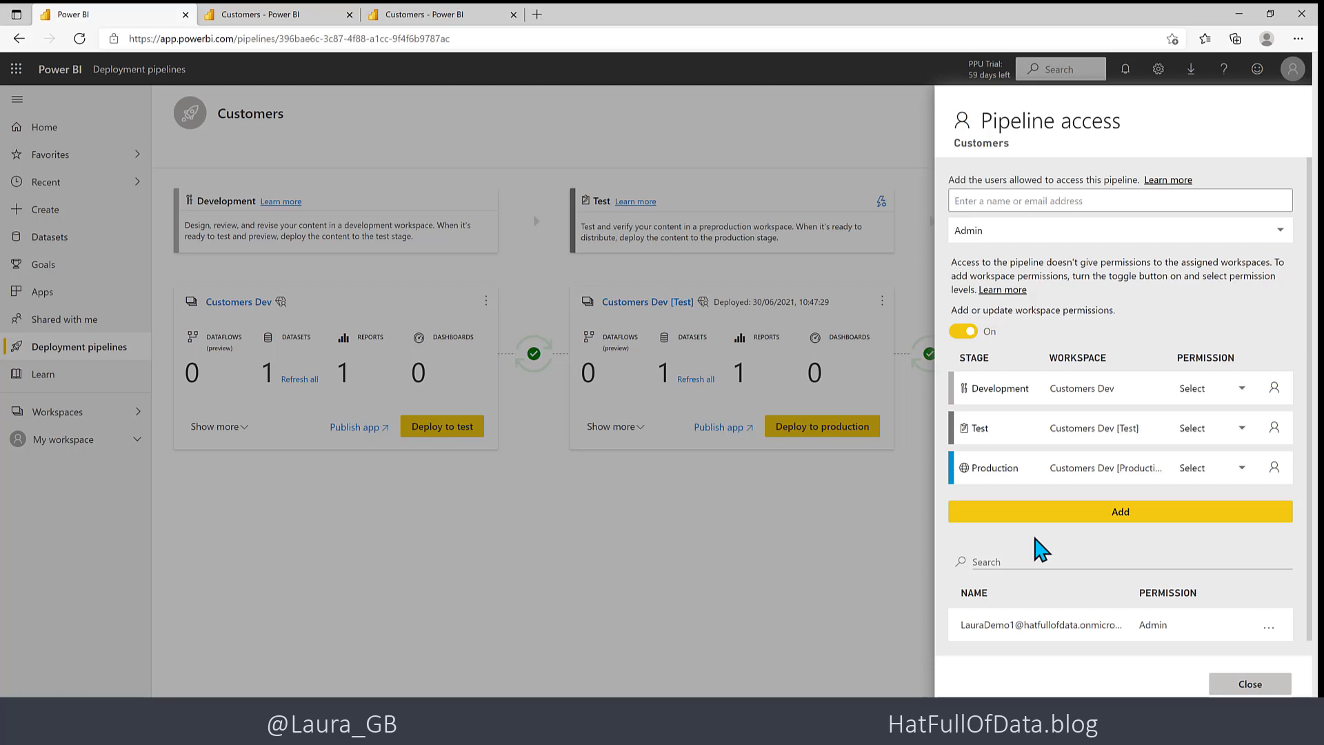
{"action": "left_click", "coordinate": [1249, 684]}
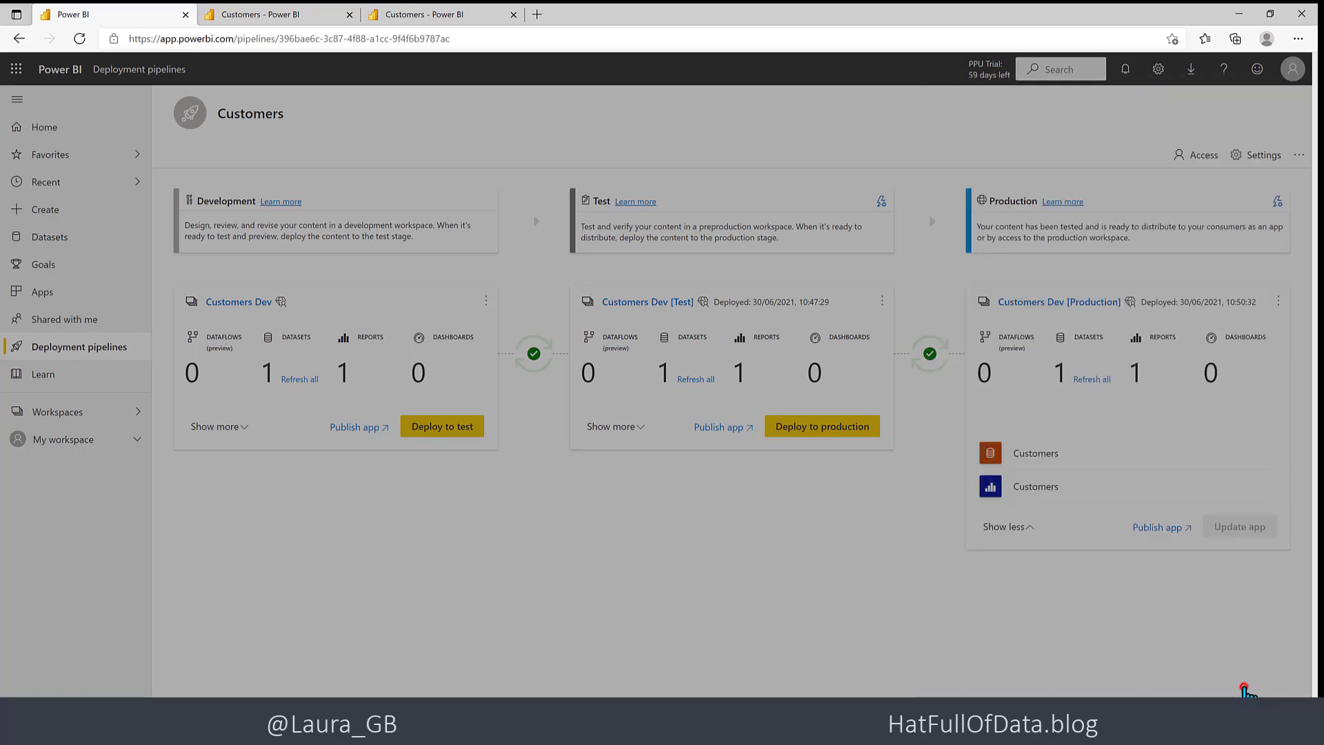